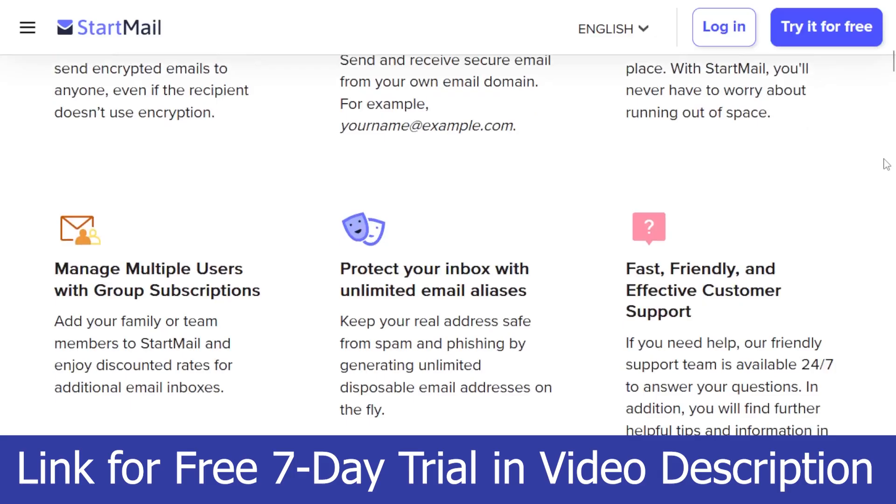
Step: Enter a new username for the StartMail email address on the trial sign-up form
{"action": "scroll", "coordinate": [887, 165], "scroll_direction": "down", "scroll_amount": 10}
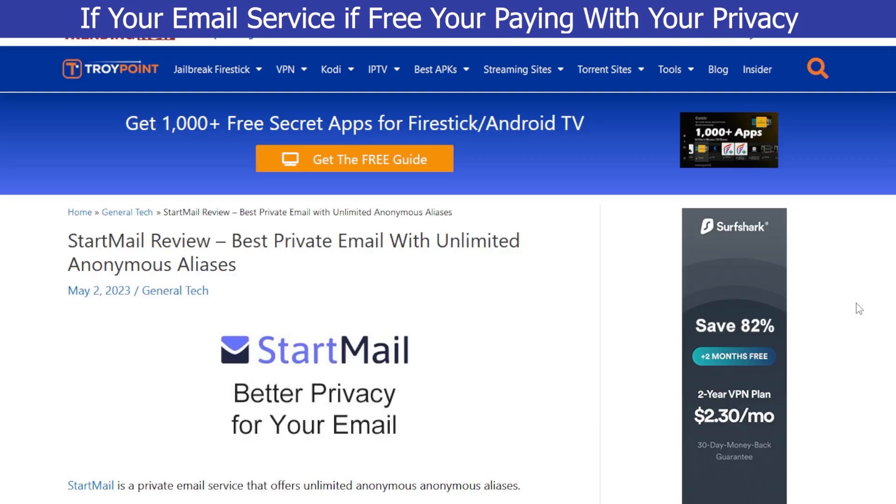
{"action": "scroll", "coordinate": [858, 308], "scroll_direction": "down", "scroll_amount": 6}
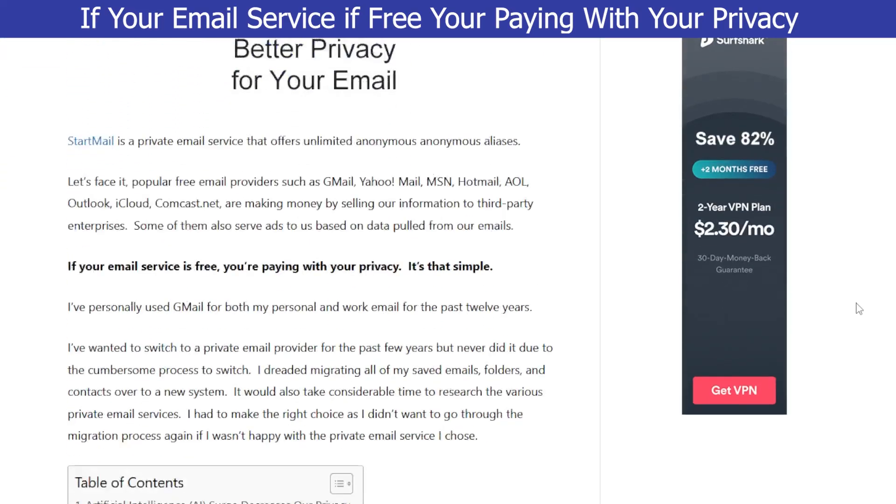
{"action": "scroll", "coordinate": [859, 308], "scroll_direction": "down", "scroll_amount": 12}
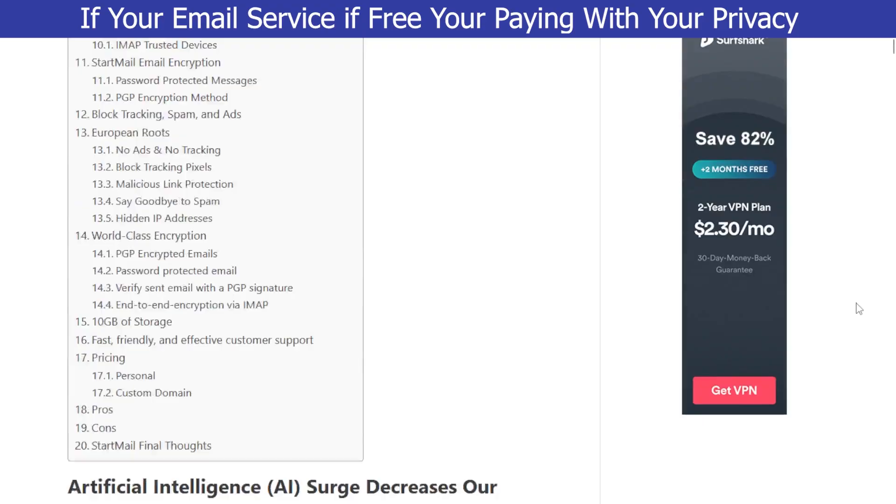
{"action": "scroll", "coordinate": [859, 308], "scroll_direction": "down", "scroll_amount": 5}
{"action": "scroll", "coordinate": [859, 308], "scroll_direction": "down", "scroll_amount": 12}
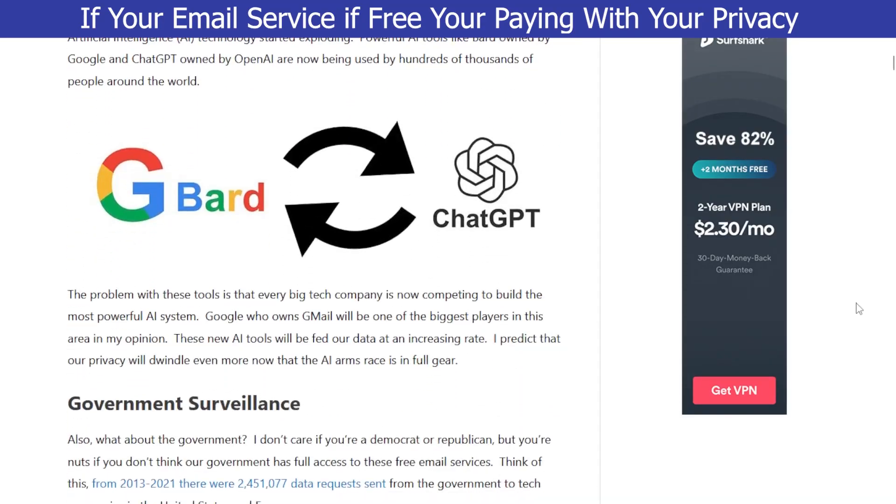
{"action": "scroll", "coordinate": [859, 308], "scroll_direction": "down", "scroll_amount": 12}
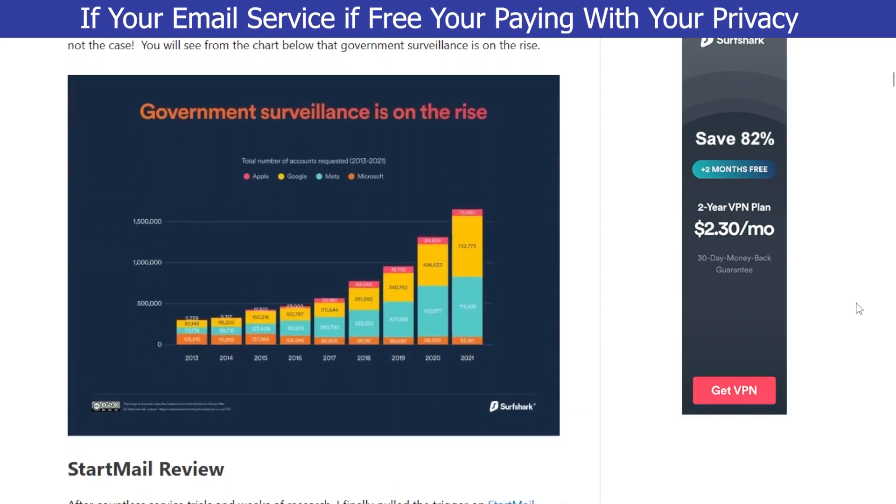
{"action": "scroll", "coordinate": [859, 309], "scroll_direction": "down", "scroll_amount": 14}
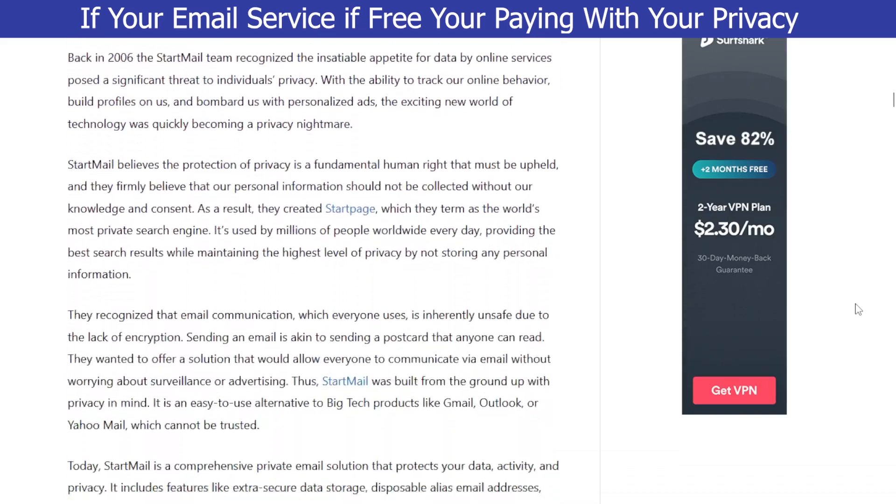
{"action": "scroll", "coordinate": [859, 309], "scroll_direction": "down", "scroll_amount": 12}
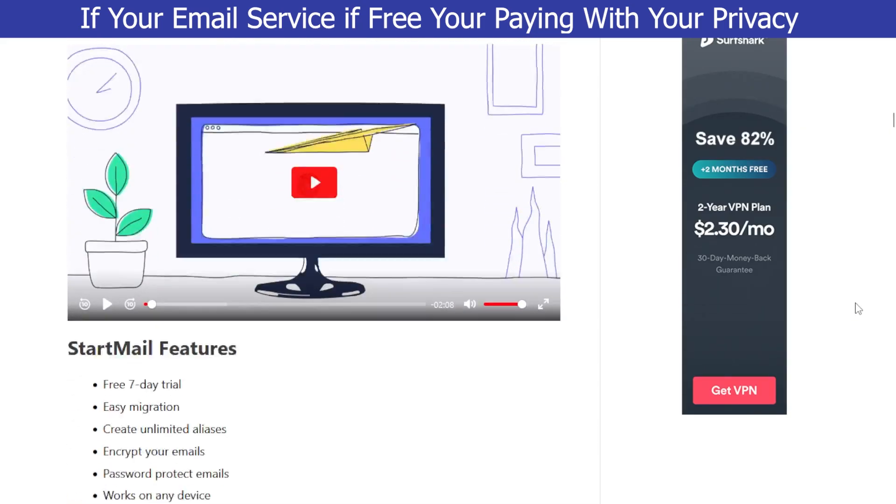
{"action": "scroll", "coordinate": [859, 310], "scroll_direction": "down", "scroll_amount": 6}
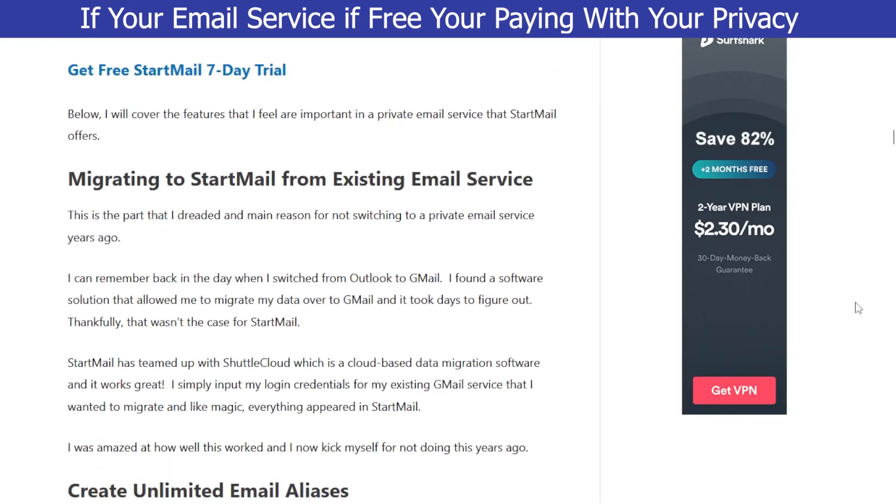
{"action": "scroll", "coordinate": [859, 309], "scroll_direction": "down", "scroll_amount": 7}
{"action": "scroll", "coordinate": [858, 308], "scroll_direction": "down", "scroll_amount": 11}
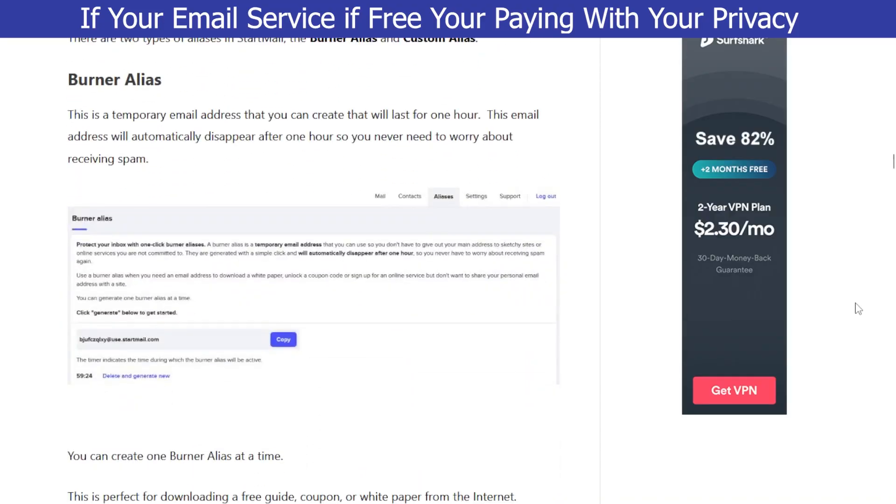
{"action": "scroll", "coordinate": [859, 310], "scroll_direction": "down", "scroll_amount": 7}
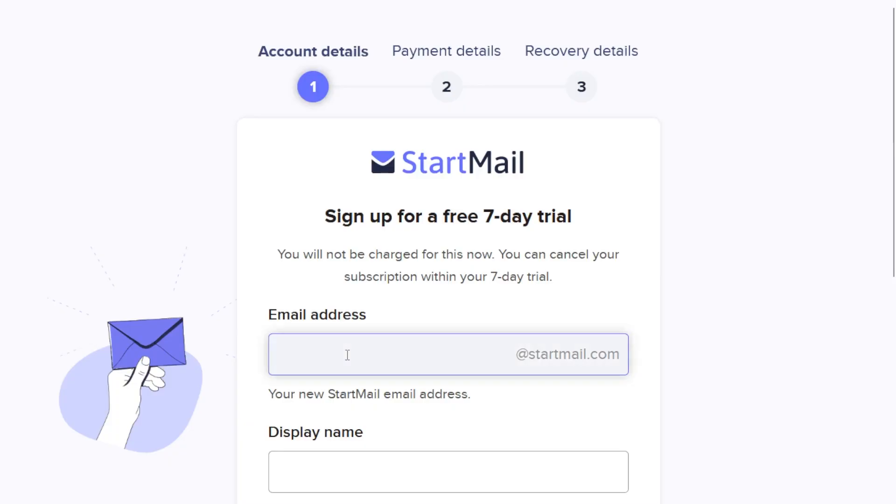
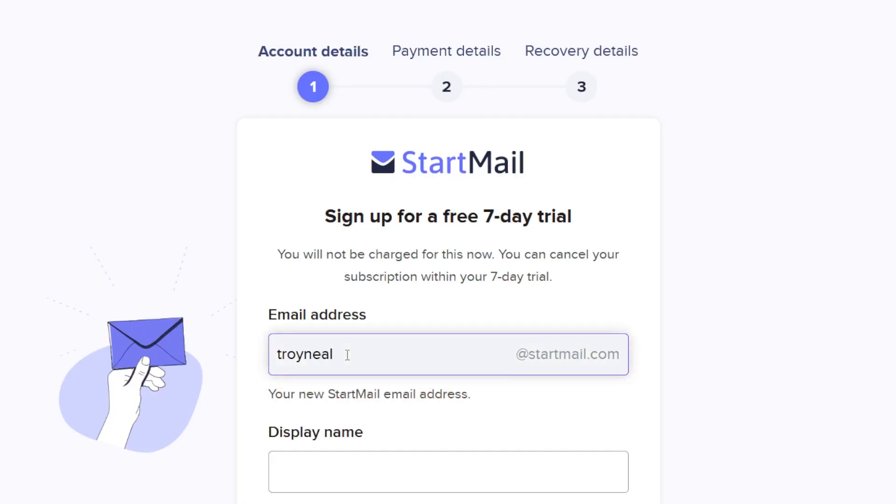
Step: Fill in the Display name field with the user's first name
{"action": "scroll", "coordinate": [348, 355], "scroll_direction": "down", "scroll_amount": 2}
{"action": "left_click", "coordinate": [347, 359]}
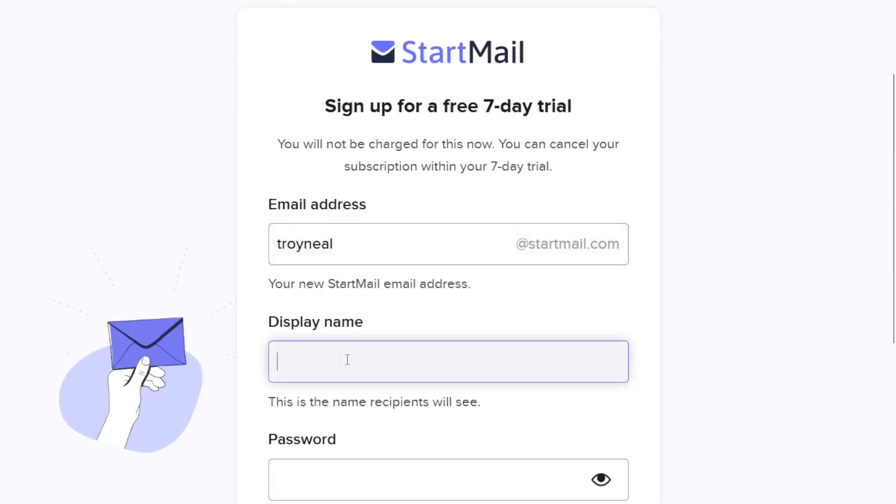
{"action": "type", "text": "Troy"}
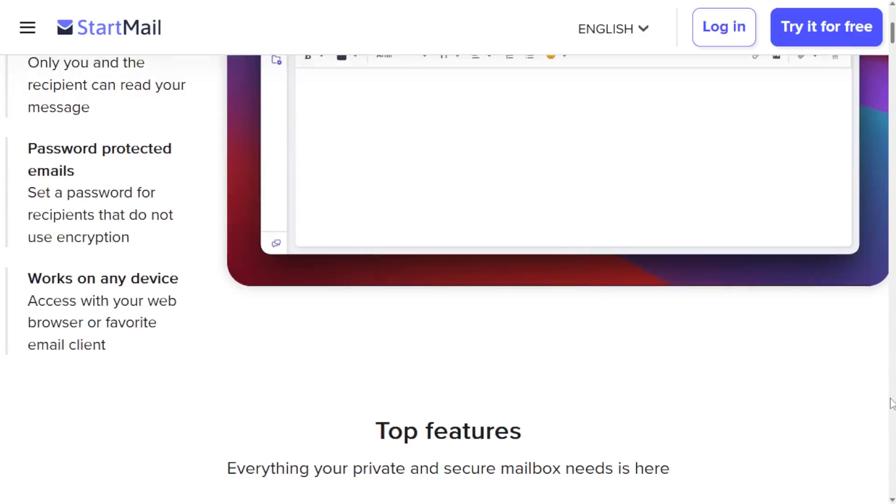
{"action": "scroll", "coordinate": [892, 403], "scroll_direction": "down", "scroll_amount": 5}
{"action": "scroll", "coordinate": [893, 403], "scroll_direction": "down", "scroll_amount": 8}
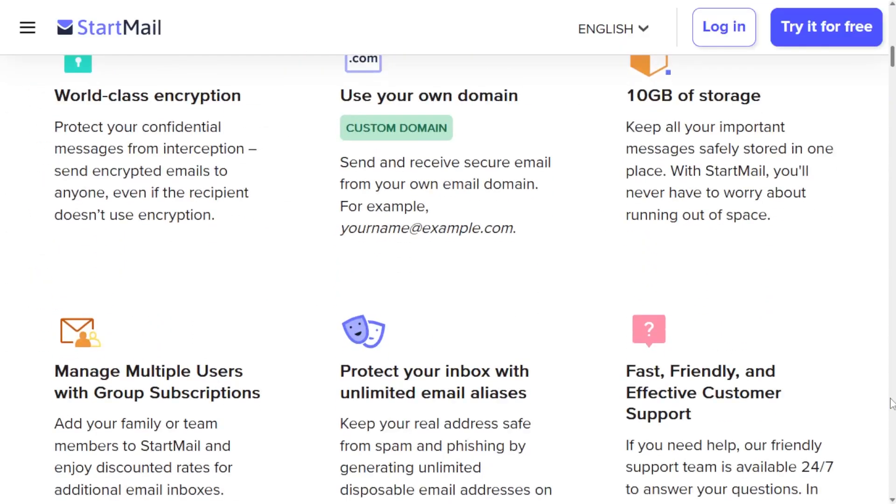
{"action": "scroll", "coordinate": [893, 403], "scroll_direction": "down", "scroll_amount": 10}
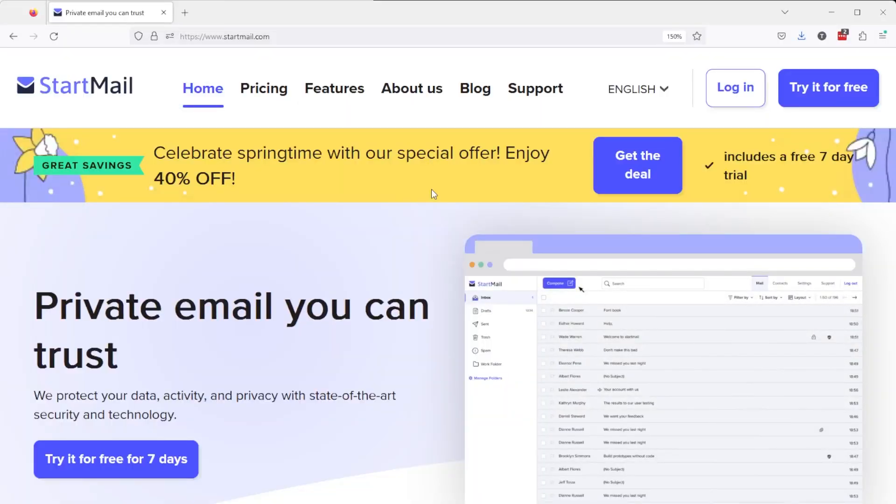
Step: Go from the webmail inbox to Settings and open the Migration page
{"action": "left_click", "coordinate": [736, 97]}
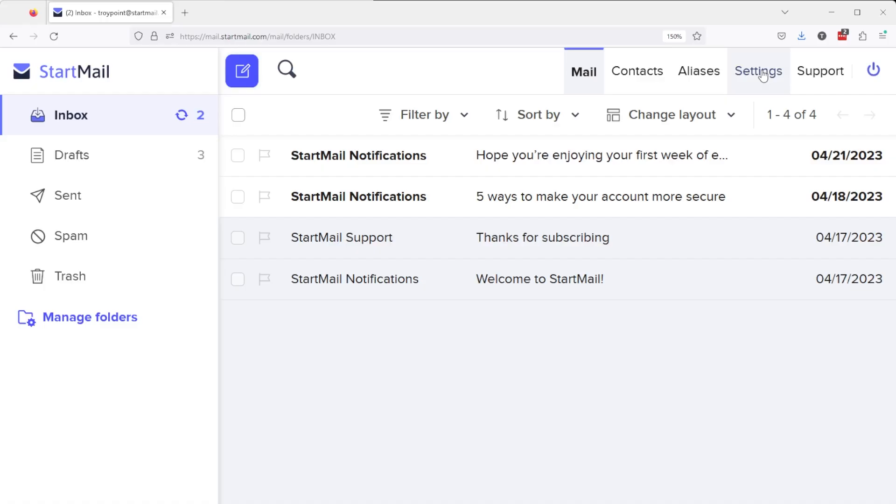
{"action": "left_click", "coordinate": [761, 74]}
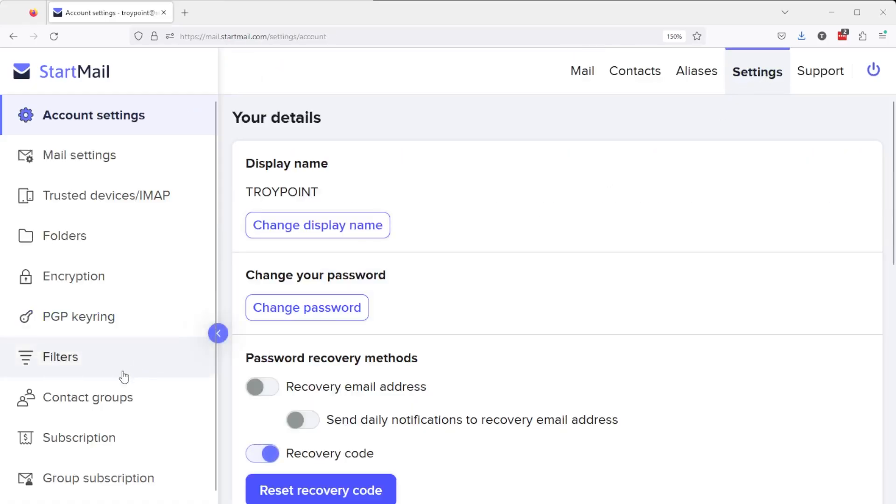
{"action": "scroll", "coordinate": [121, 378], "scroll_direction": "down", "scroll_amount": 2}
{"action": "left_click", "coordinate": [70, 485]}
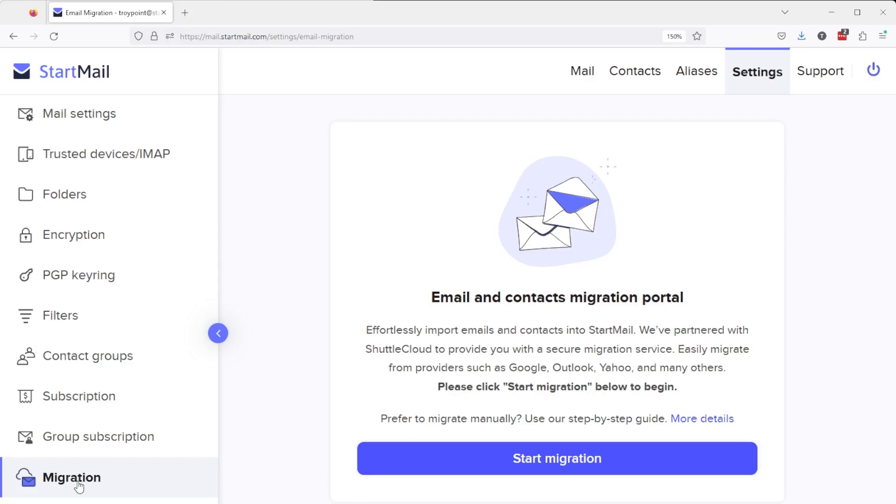
Step: Start the migration and confirm with the saved account password to get an access code
{"action": "left_click", "coordinate": [600, 459]}
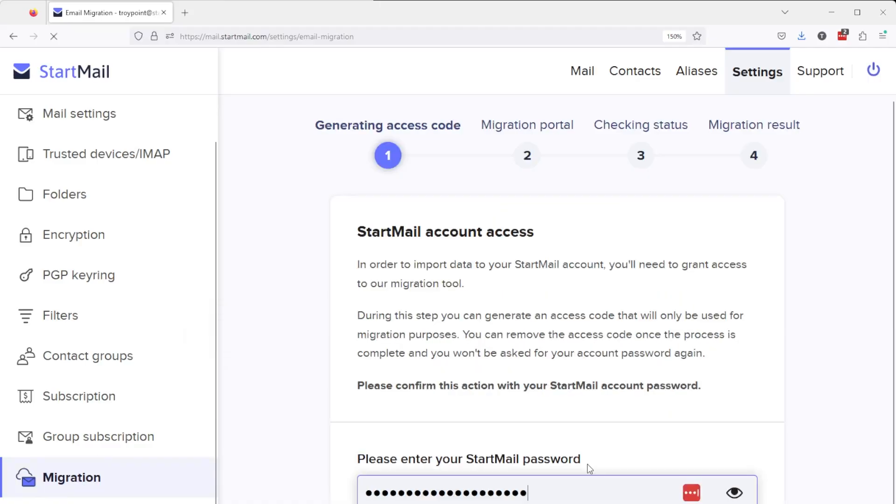
{"action": "left_click", "coordinate": [553, 492]}
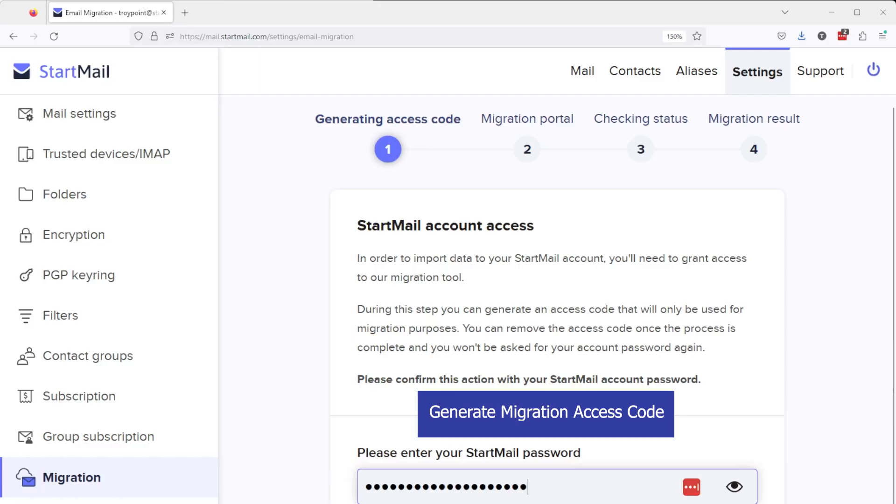
{"action": "key", "text": "Return"}
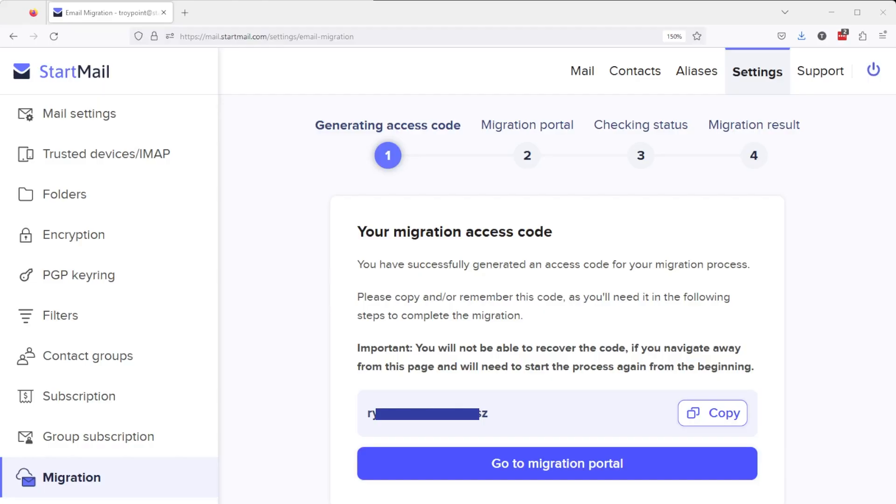
Step: Launch the Migration Portal wizard and pick Gmail as the source provider
{"action": "left_click", "coordinate": [553, 469]}
{"action": "left_click", "coordinate": [452, 312]}
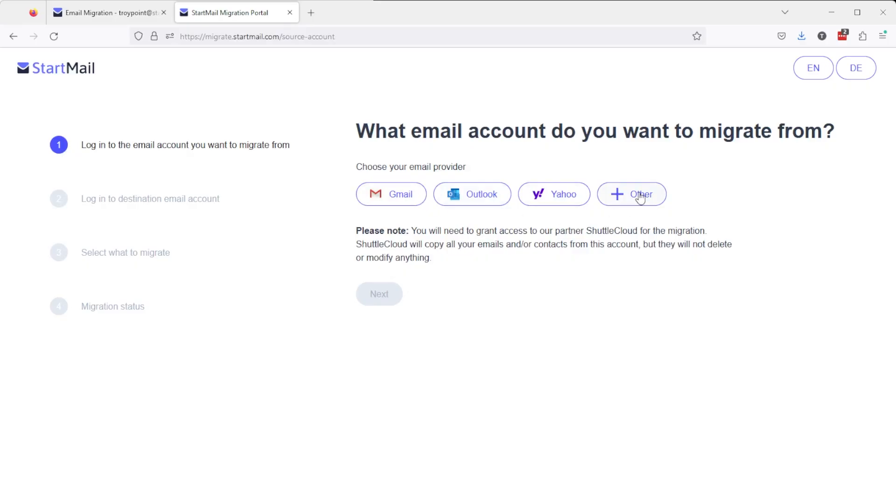
{"action": "left_click", "coordinate": [390, 204]}
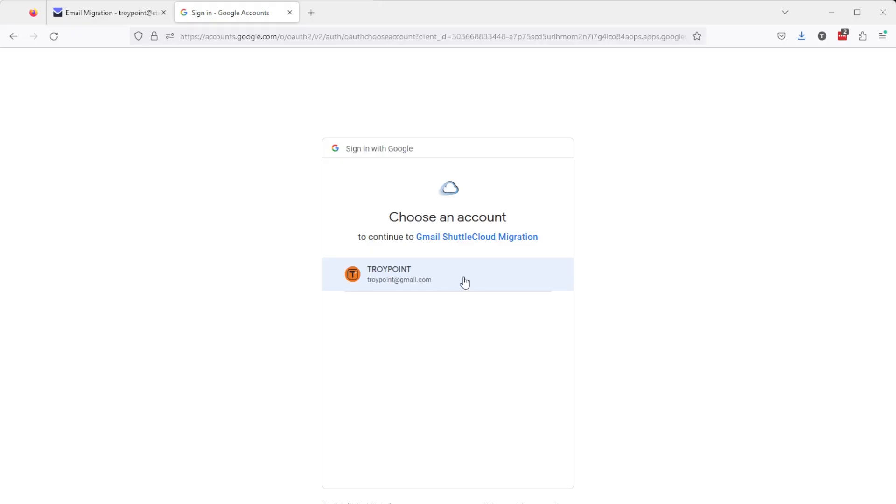
Step: Choose the Google account, grant ShuttleCloud access, and continue to the destination step
{"action": "left_click", "coordinate": [464, 283]}
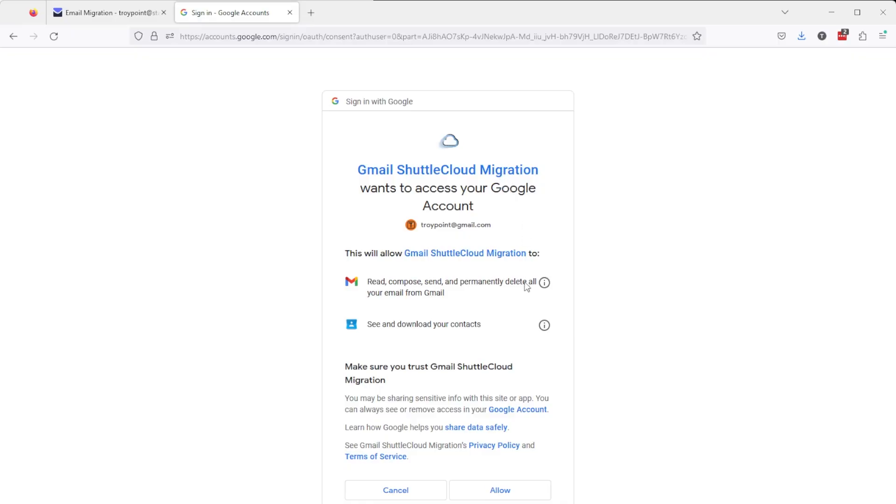
{"action": "left_click", "coordinate": [521, 494]}
{"action": "left_click", "coordinate": [378, 368]}
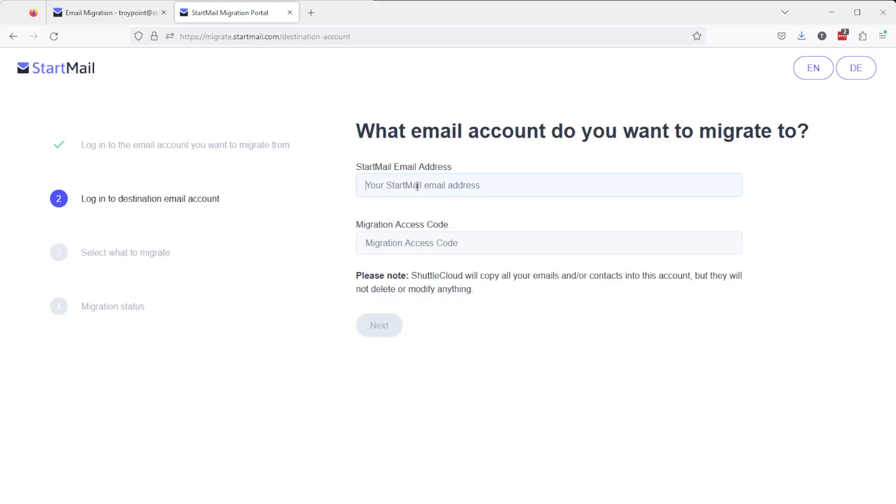
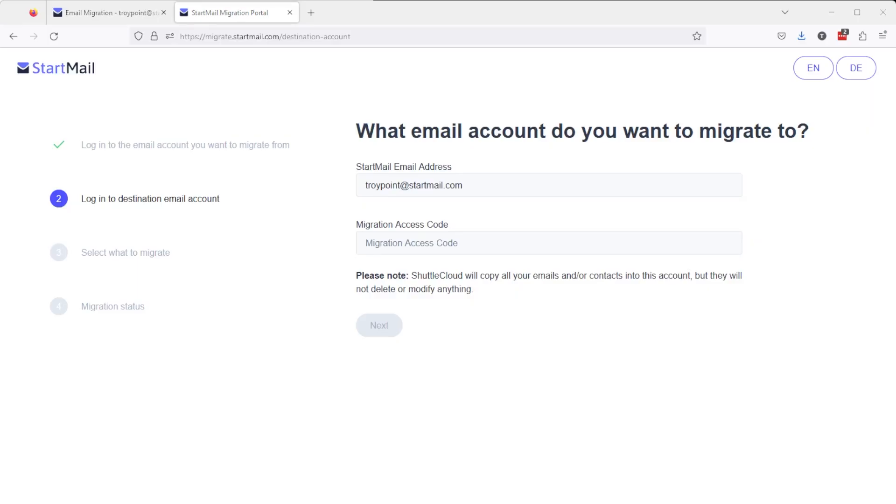
Step: Enter the destination StartMail address, paste the migration access code, and continue
{"action": "key", "text": "ctrl+v"}
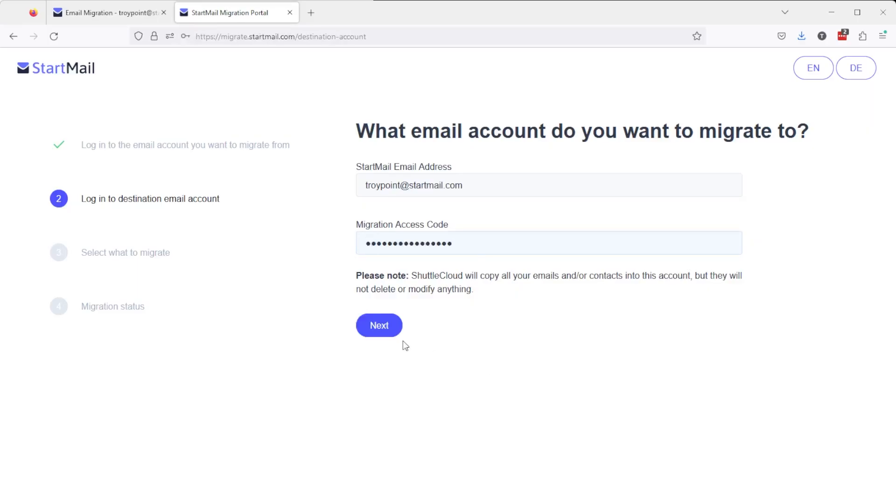
{"action": "left_click", "coordinate": [382, 326]}
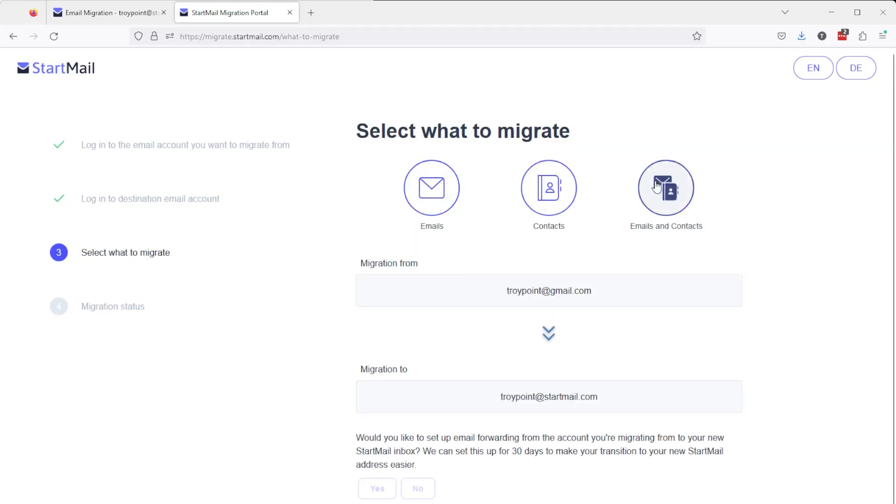
Step: Select Emails and Contacts for migration and answer No to 30-day forwarding
{"action": "left_click", "coordinate": [663, 193]}
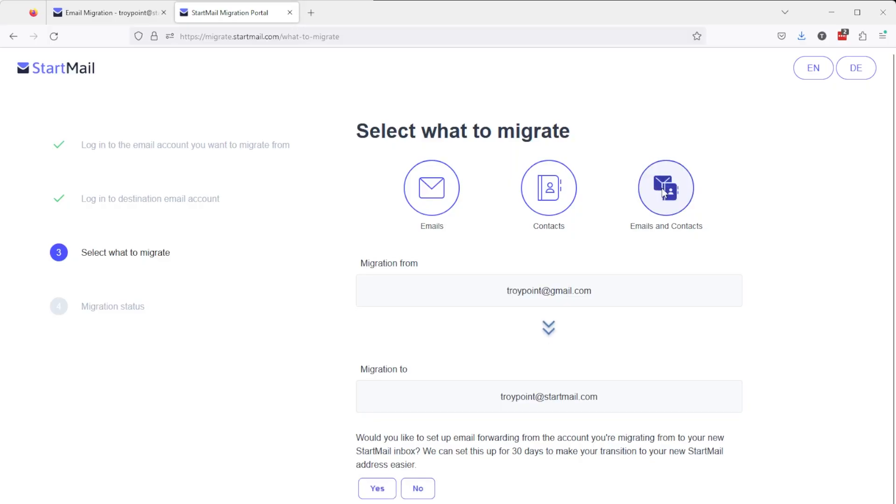
{"action": "scroll", "coordinate": [415, 413], "scroll_direction": "down", "scroll_amount": 1}
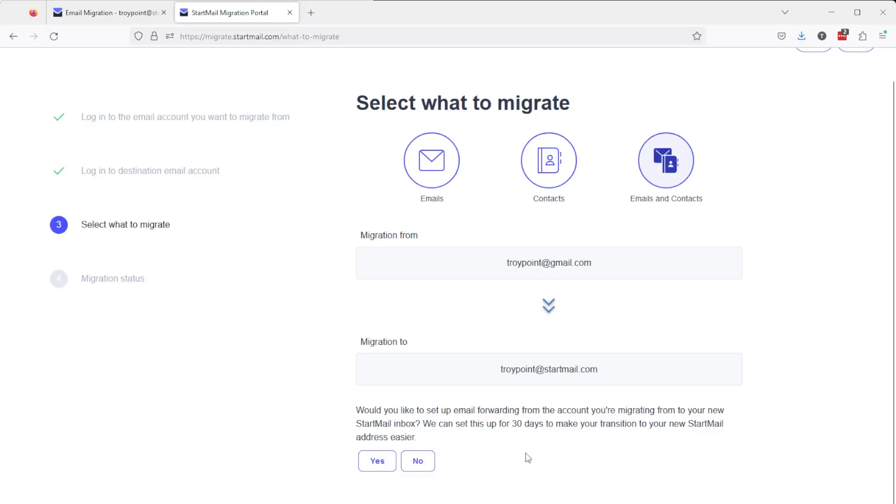
{"action": "left_click", "coordinate": [423, 462]}
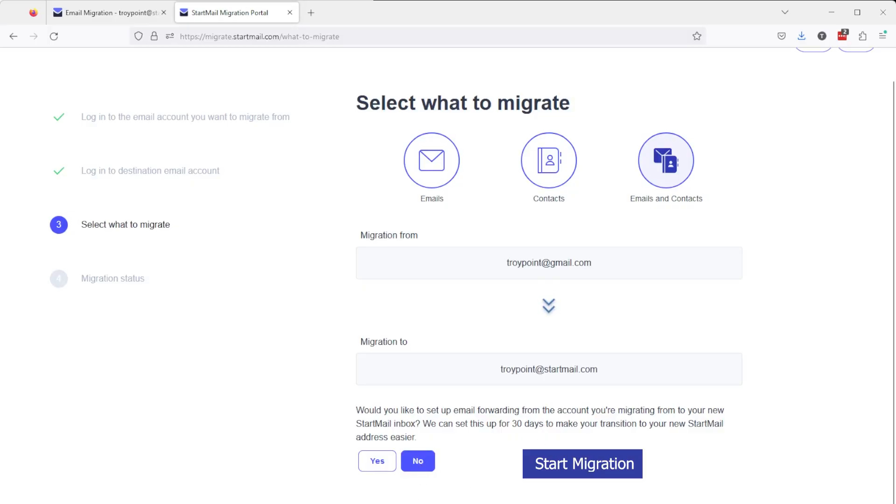
Step: Start the Gmail-to-StartMail migration so it reports in progress with a migration ID
{"action": "left_click", "coordinate": [574, 462]}
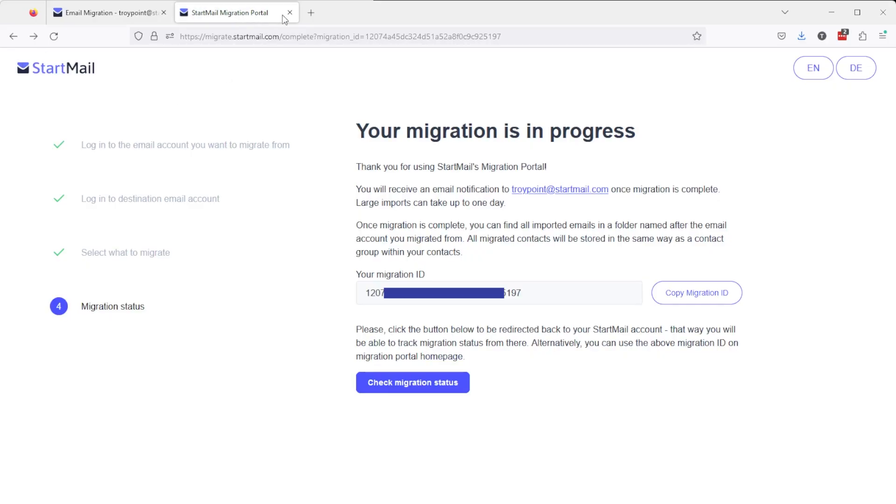
Step: Close the migration portal tab, return to the Inbox, and open the Aliases section
{"action": "left_click", "coordinate": [290, 13]}
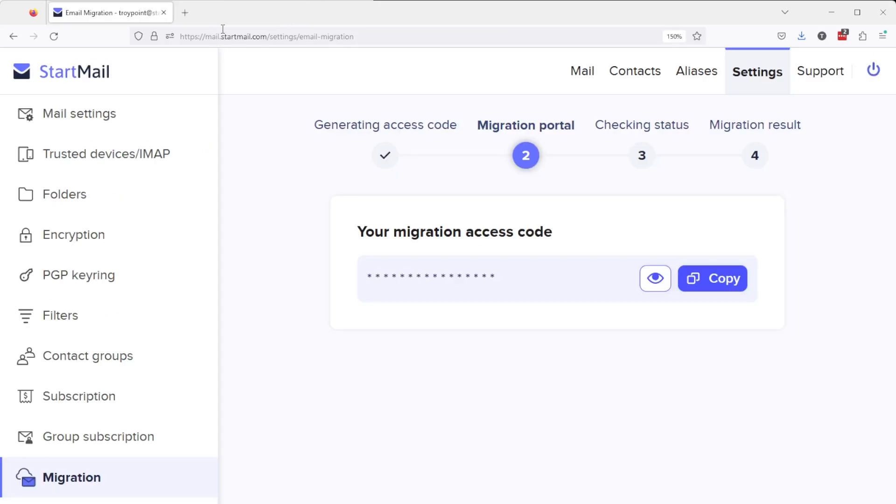
{"action": "left_click", "coordinate": [83, 78]}
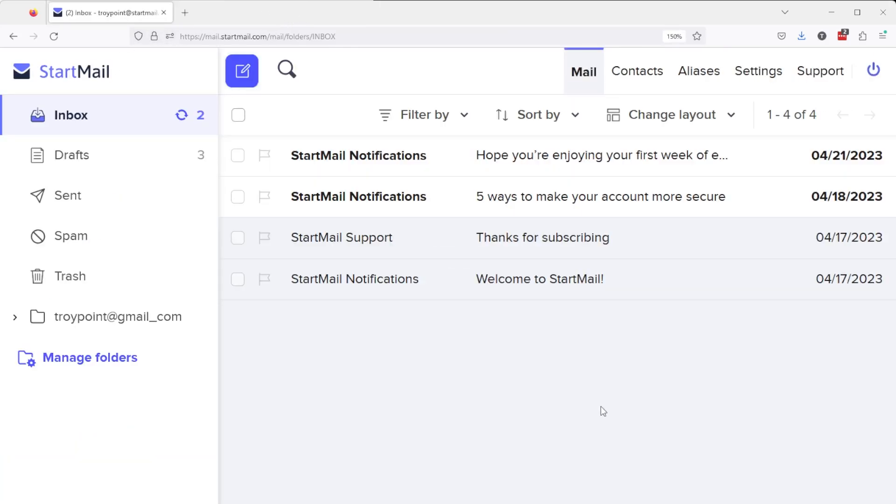
{"action": "left_click", "coordinate": [696, 74]}
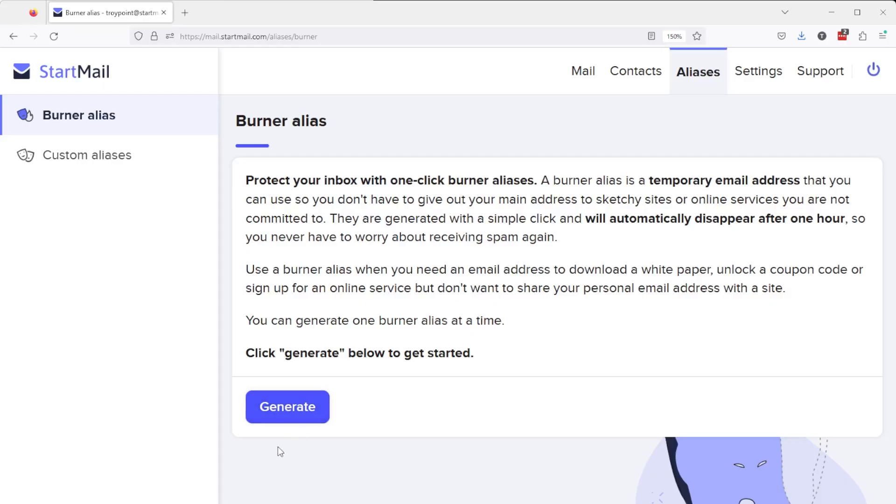
Step: Generate a burner alias, then revisit it and replace it with a fresh one
{"action": "left_click", "coordinate": [284, 411]}
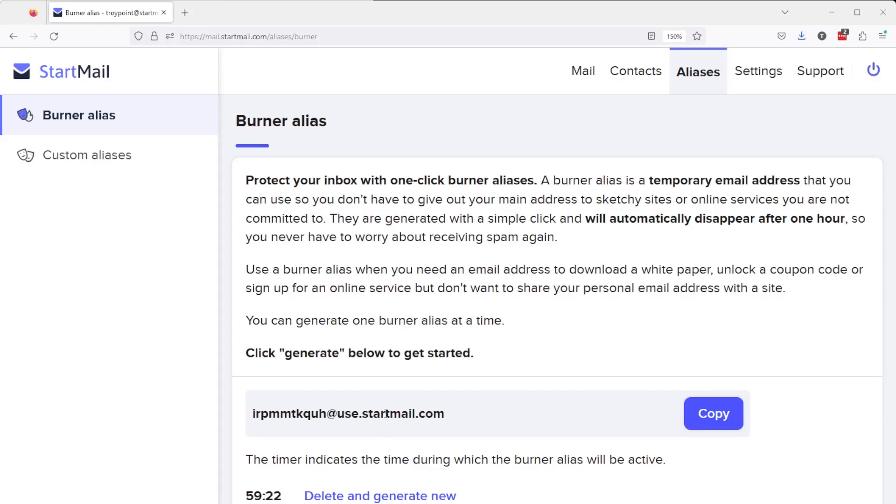
{"action": "left_click", "coordinate": [59, 78]}
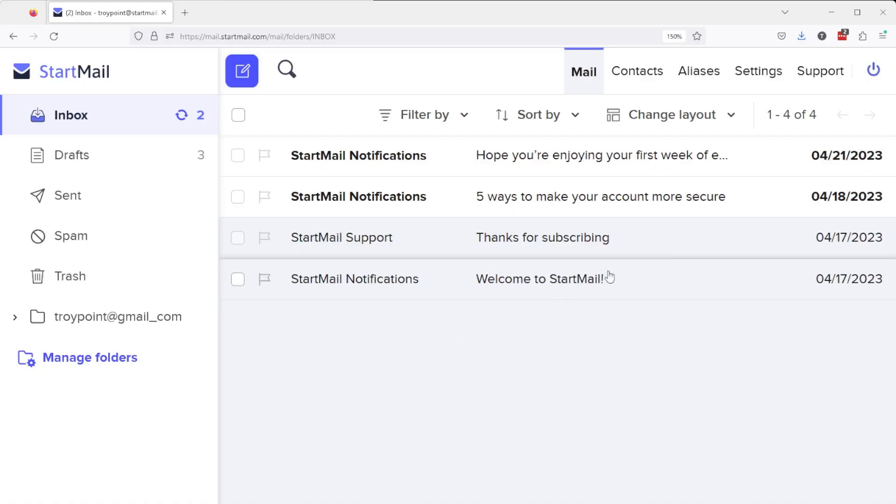
{"action": "left_click", "coordinate": [697, 73]}
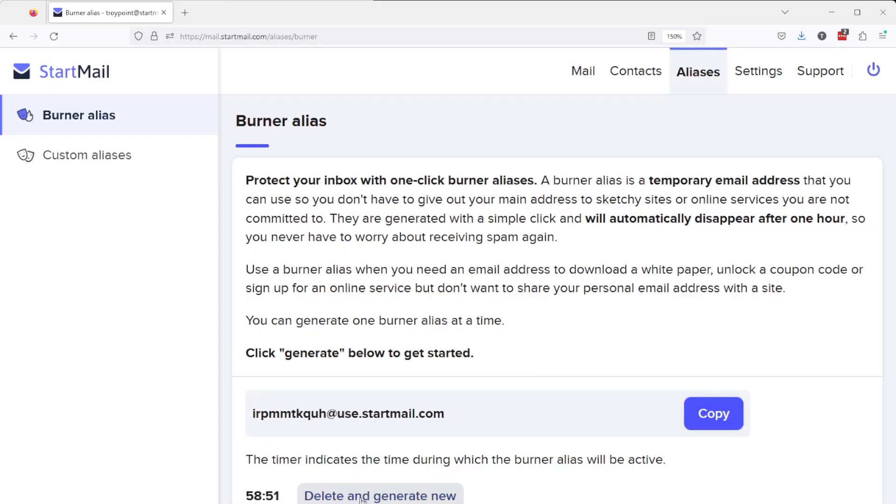
{"action": "left_click", "coordinate": [362, 497]}
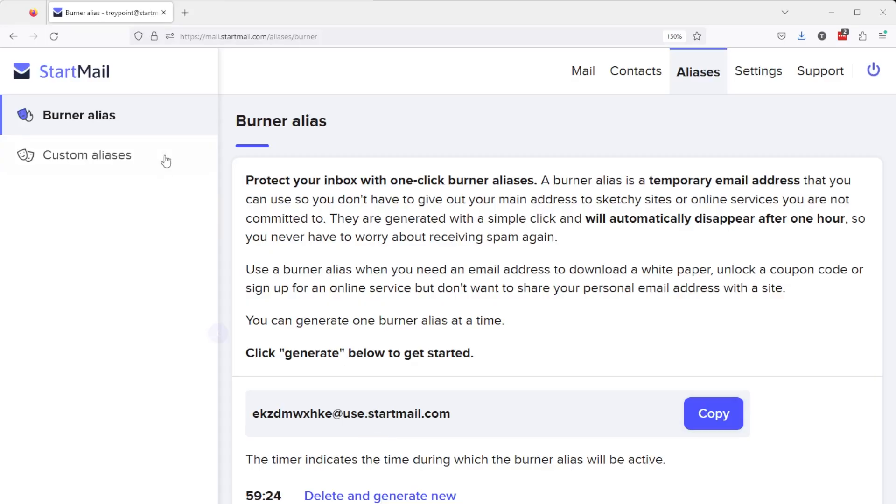
{"action": "left_click", "coordinate": [84, 77]}
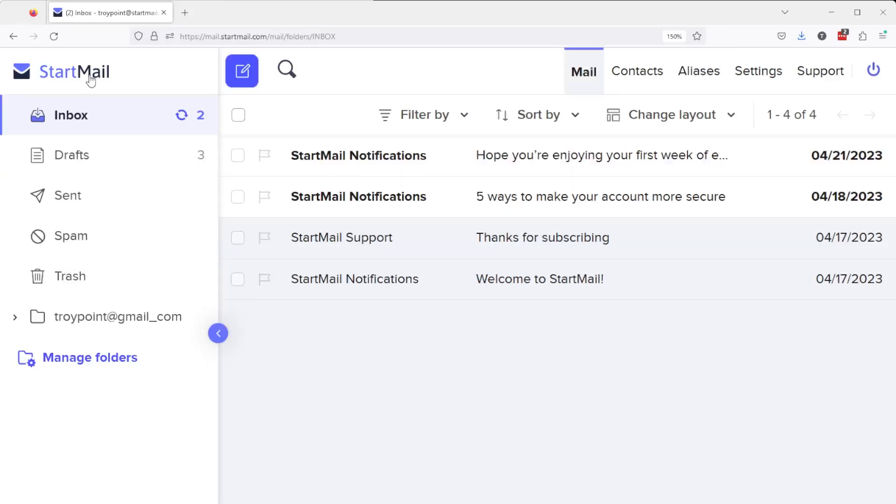
{"action": "left_click", "coordinate": [247, 76]}
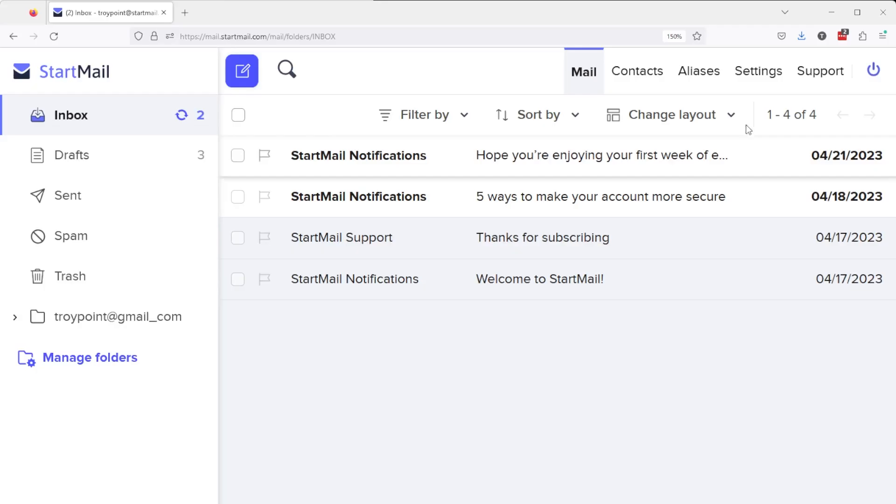
{"action": "left_click", "coordinate": [699, 71]}
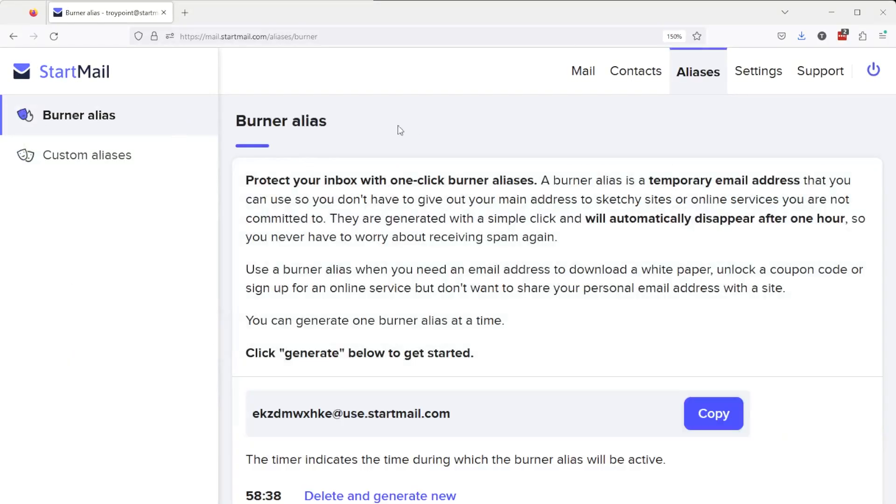
Step: Open the Custom aliases page and bring up an empty Create alias form
{"action": "left_click", "coordinate": [70, 159]}
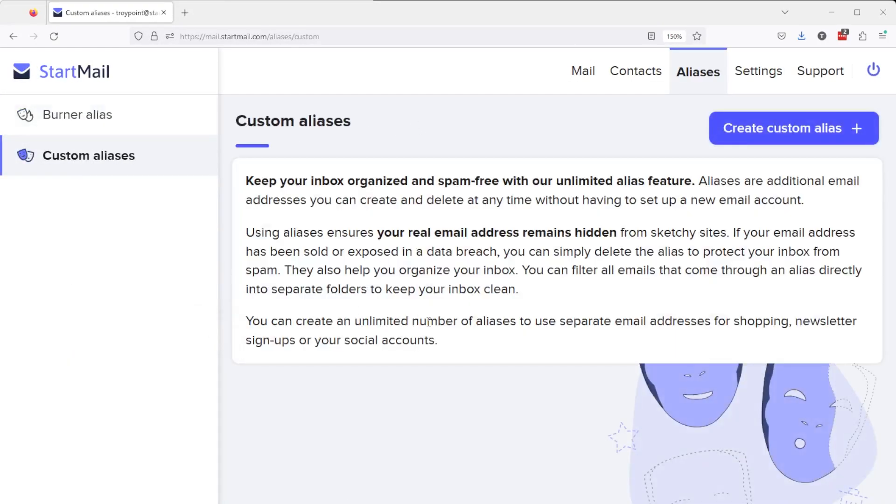
{"action": "left_click", "coordinate": [769, 132]}
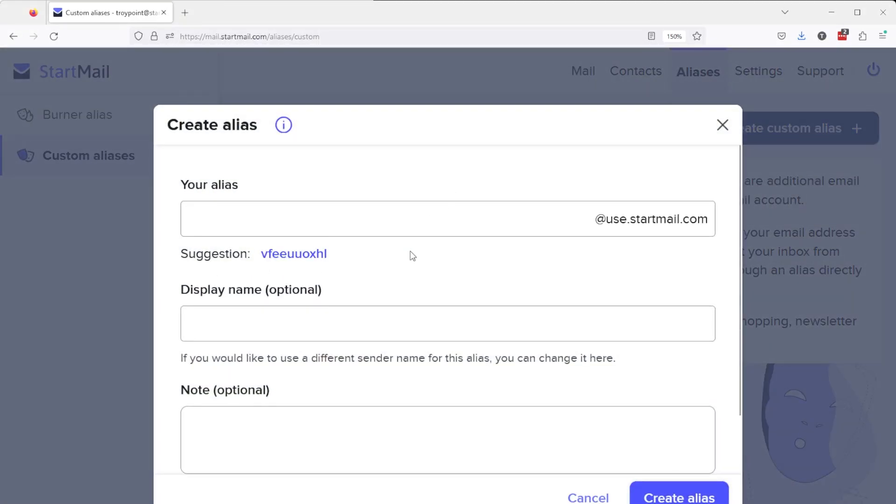
{"action": "scroll", "coordinate": [413, 255], "scroll_direction": "down", "scroll_amount": 3}
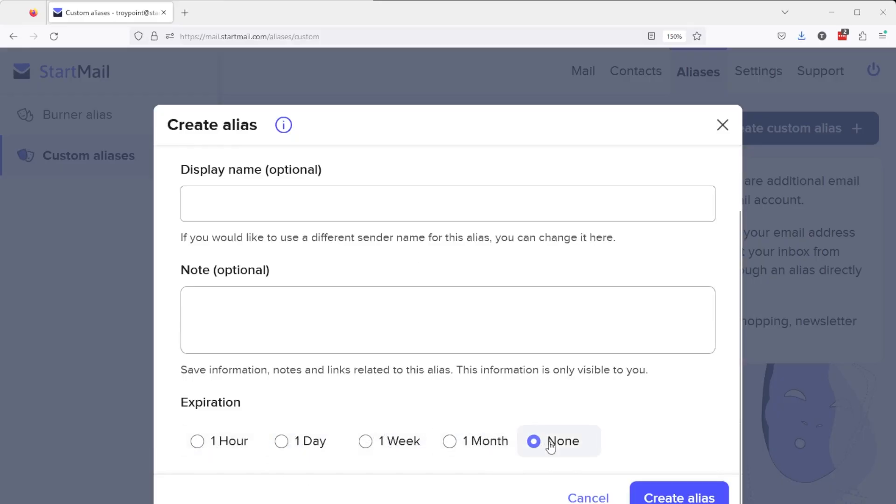
{"action": "scroll", "coordinate": [440, 421], "scroll_direction": "up", "scroll_amount": 3}
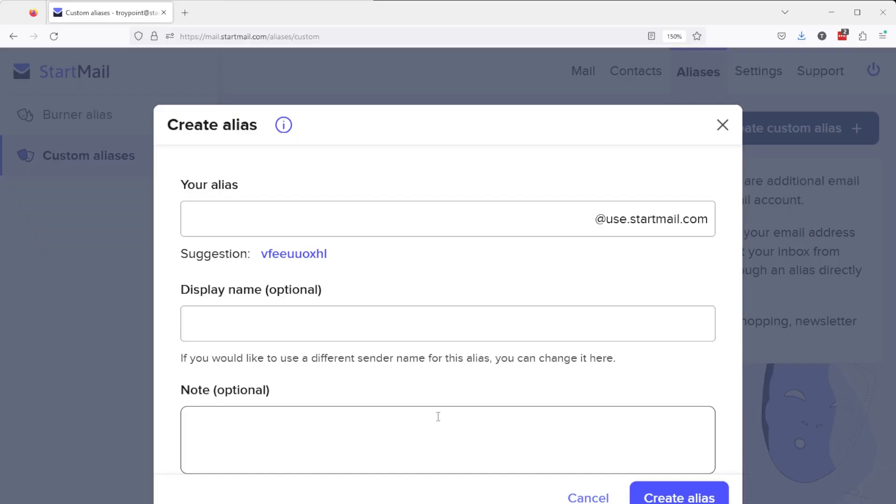
{"action": "left_click", "coordinate": [277, 213]}
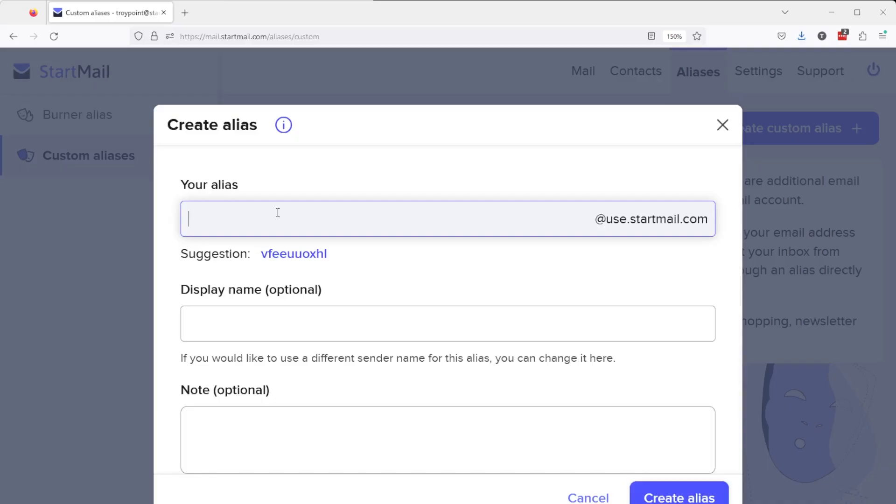
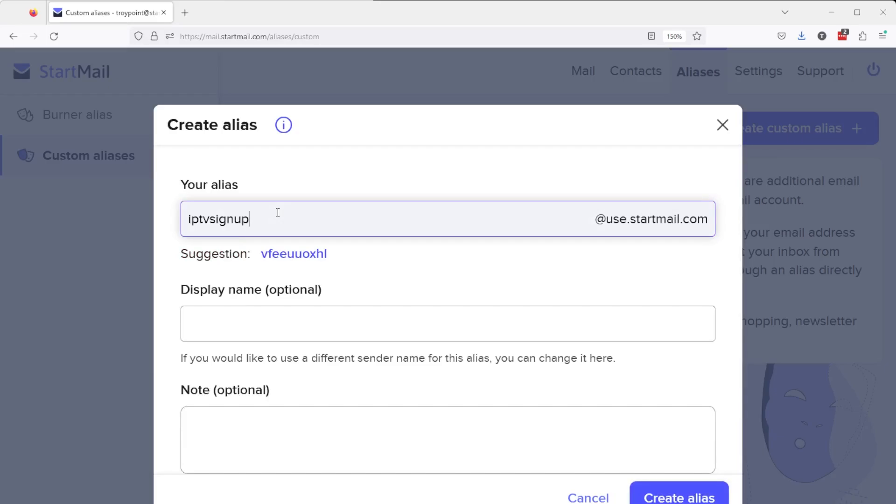
{"action": "left_click", "coordinate": [309, 328]}
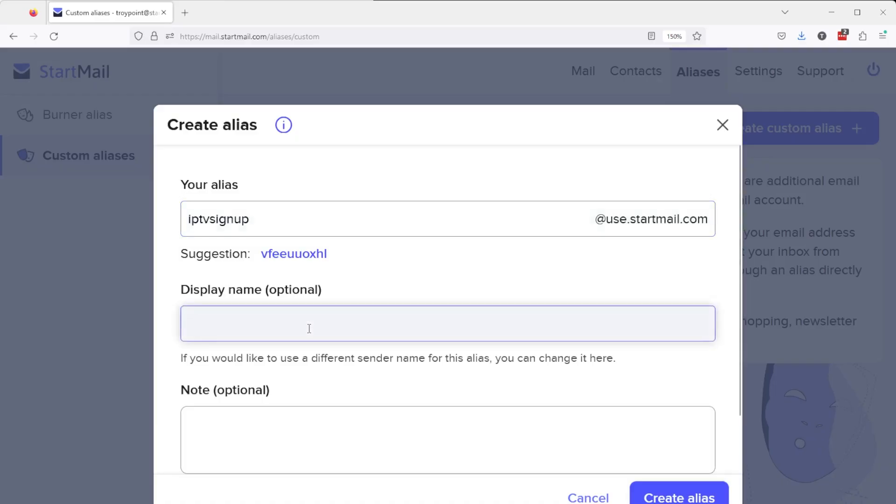
{"action": "type", "text": "I"}
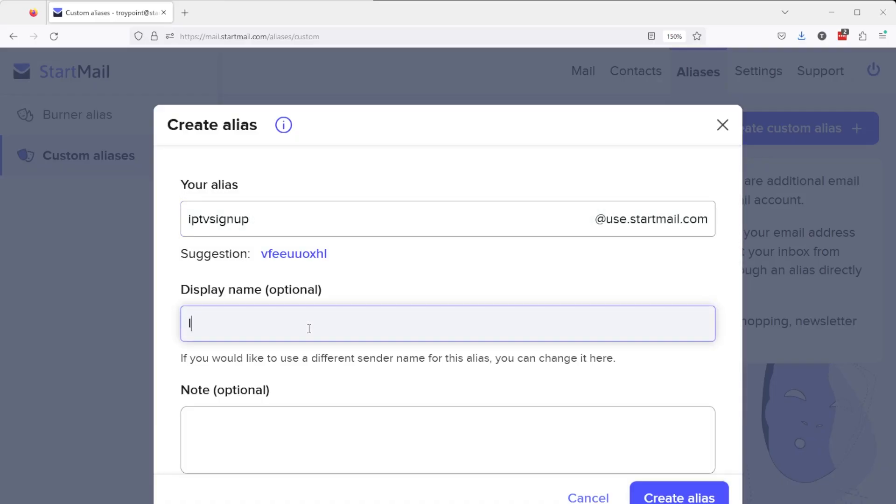
{"action": "type", "text": "PTV Reg"}
{"action": "scroll", "coordinate": [260, 406], "scroll_direction": "down", "scroll_amount": 3}
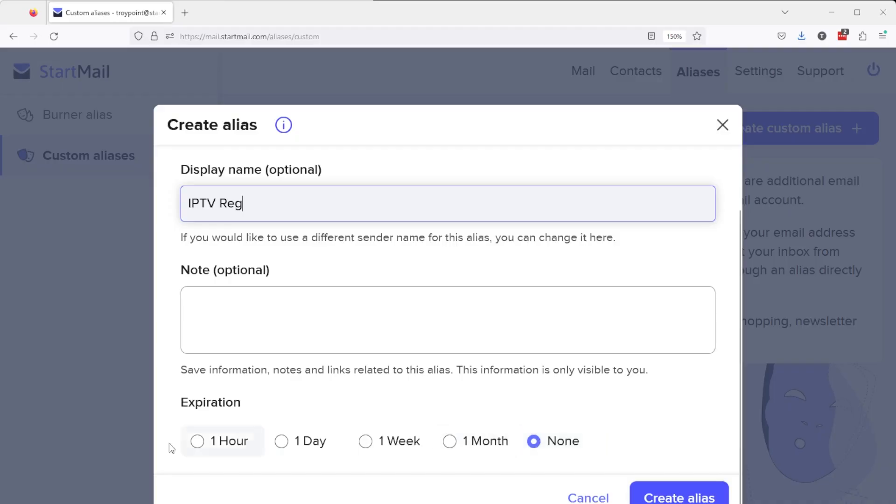
{"action": "left_click", "coordinate": [672, 498]}
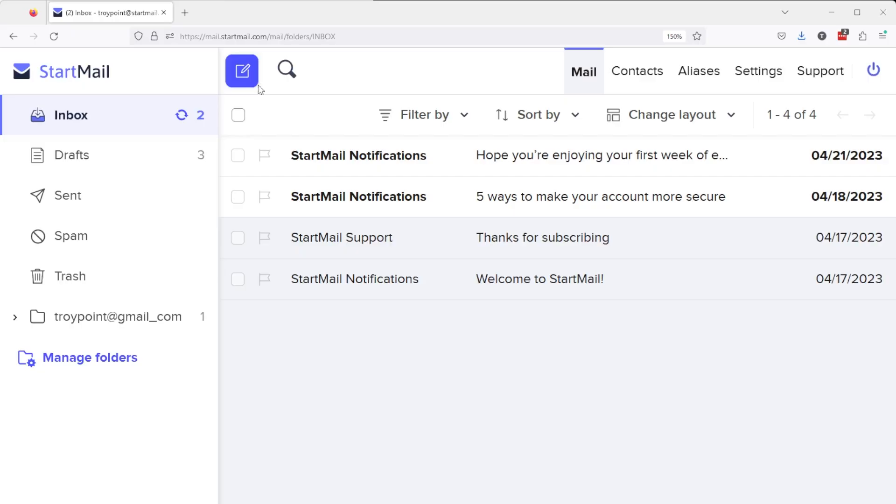
{"action": "left_click", "coordinate": [240, 73]}
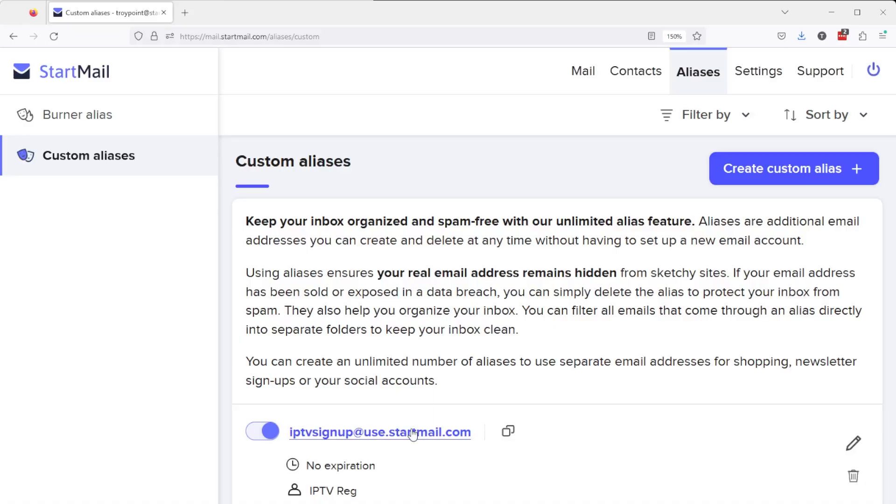
Step: Add a custom mail folder named 'IPTV Signup' under Settings > Folders
{"action": "left_click", "coordinate": [759, 71]}
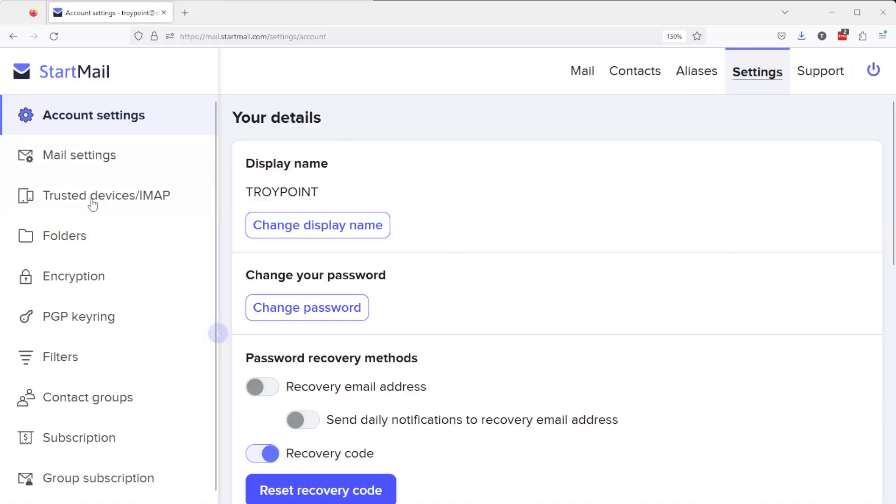
{"action": "left_click", "coordinate": [56, 248]}
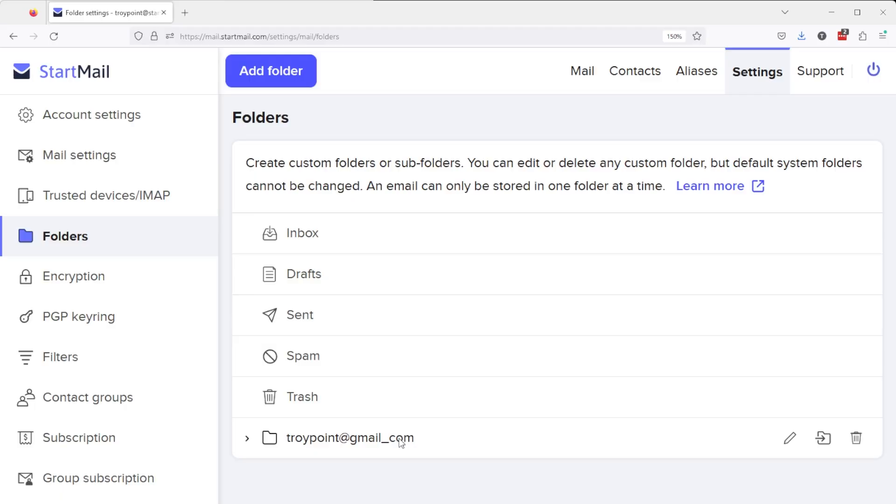
{"action": "left_click", "coordinate": [290, 72]}
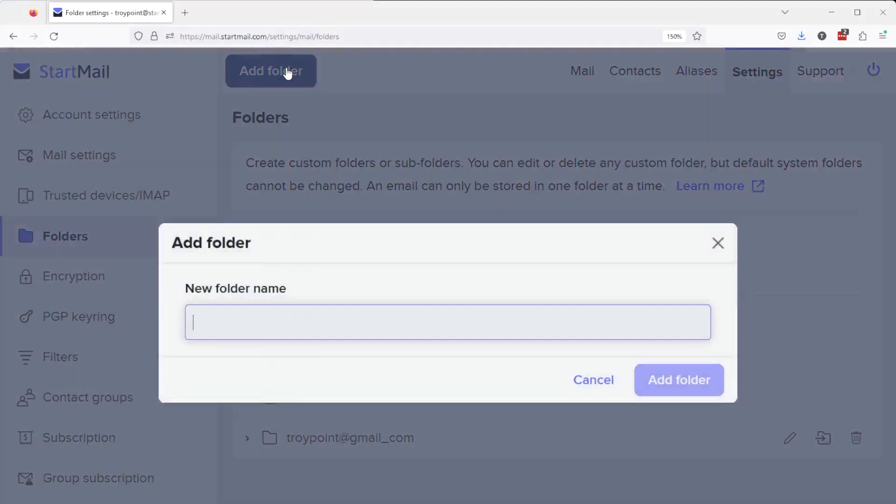
{"action": "type", "text": "IPT"}
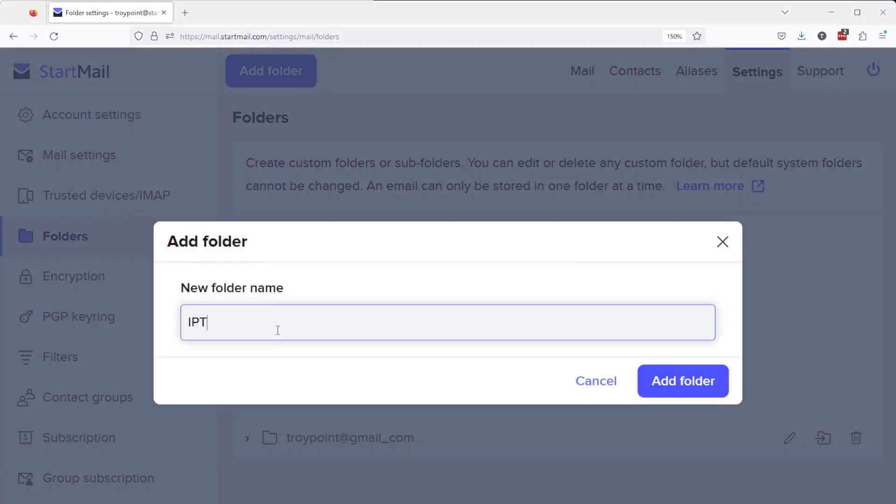
{"action": "type", "text": "V Signup"}
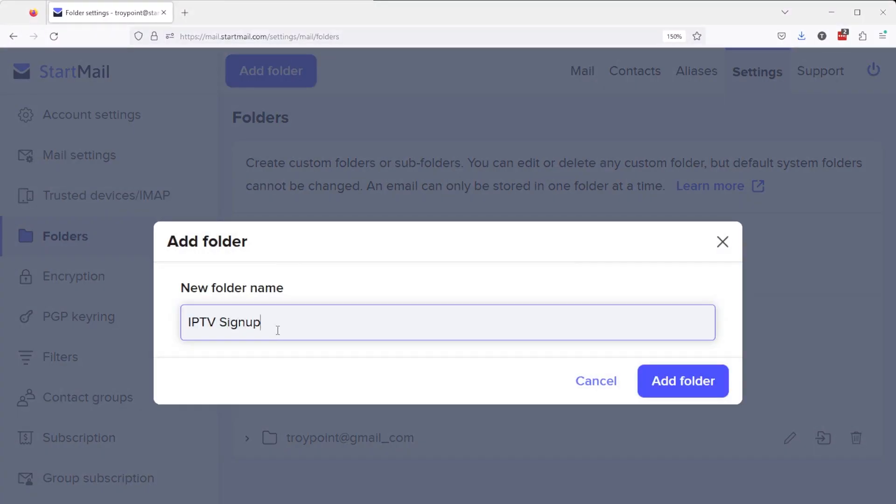
{"action": "left_click", "coordinate": [674, 383]}
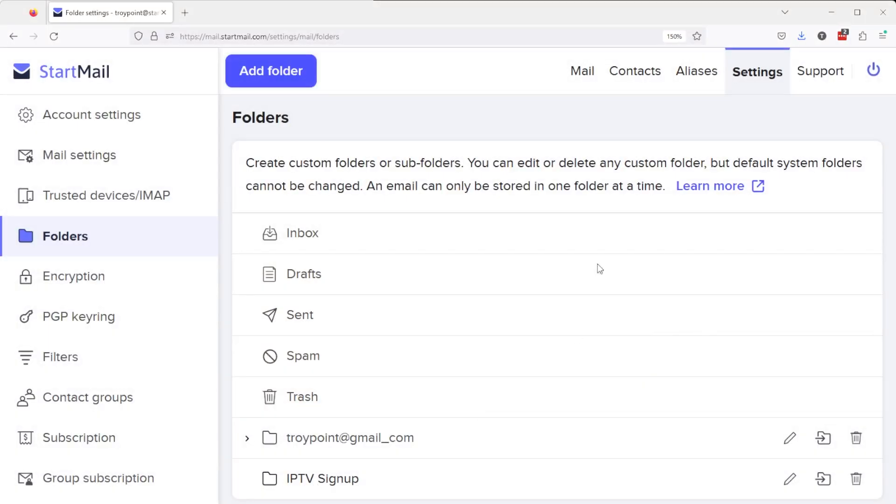
Step: Check the custom aliases list, then go to the Filters section of Settings
{"action": "left_click", "coordinate": [697, 73]}
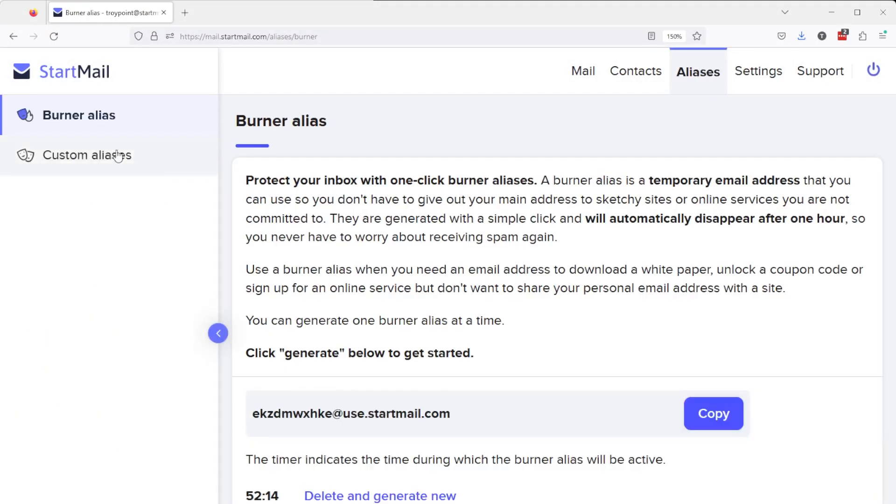
{"action": "left_click", "coordinate": [113, 155]}
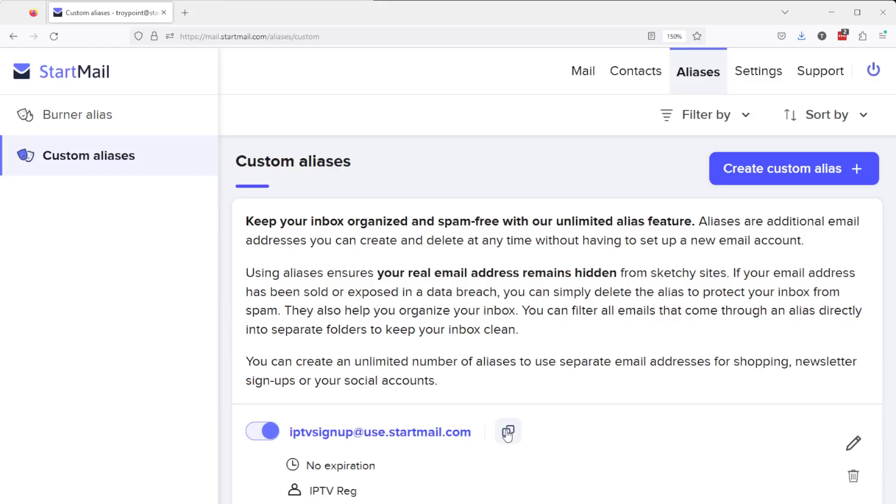
{"action": "left_click", "coordinate": [747, 70]}
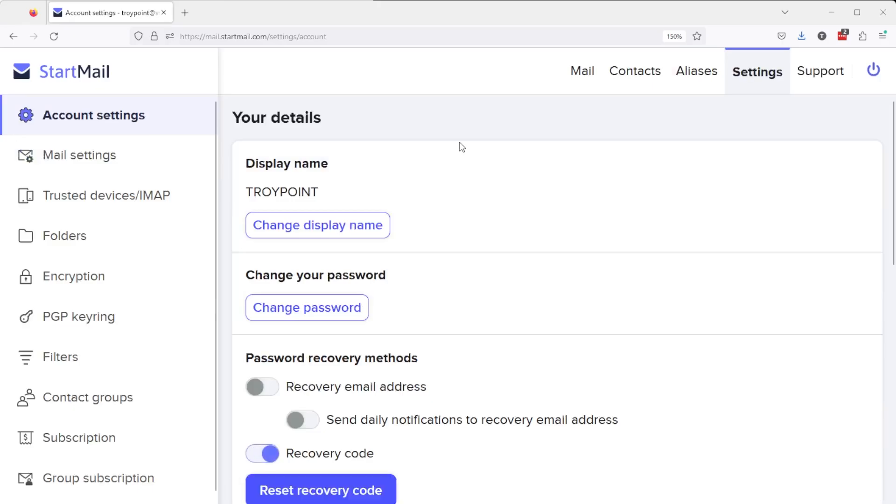
{"action": "left_click", "coordinate": [84, 357]}
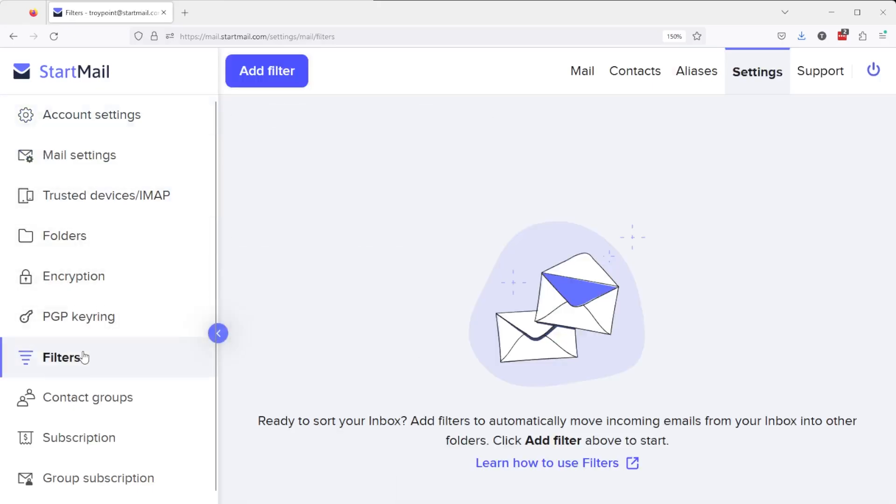
Step: Create a filter moving mail whose To contains the iptvsignup alias into the IPTV Signup folder
{"action": "left_click", "coordinate": [278, 74]}
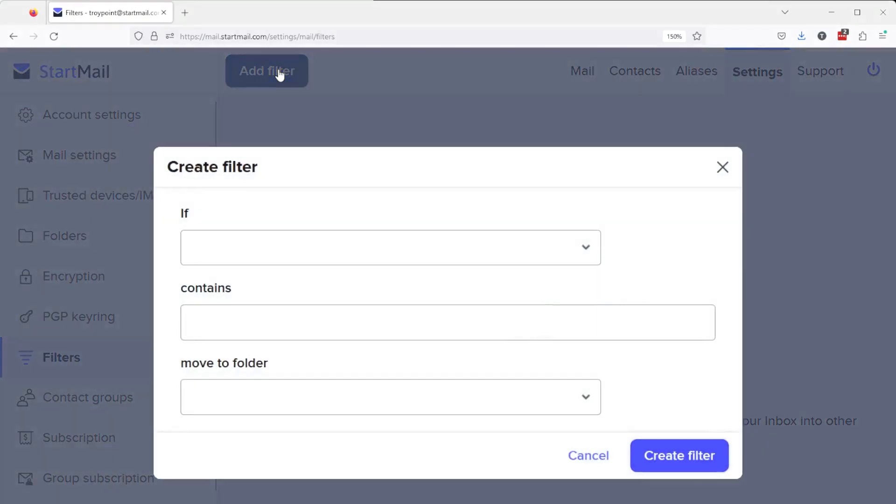
{"action": "left_click", "coordinate": [587, 252]}
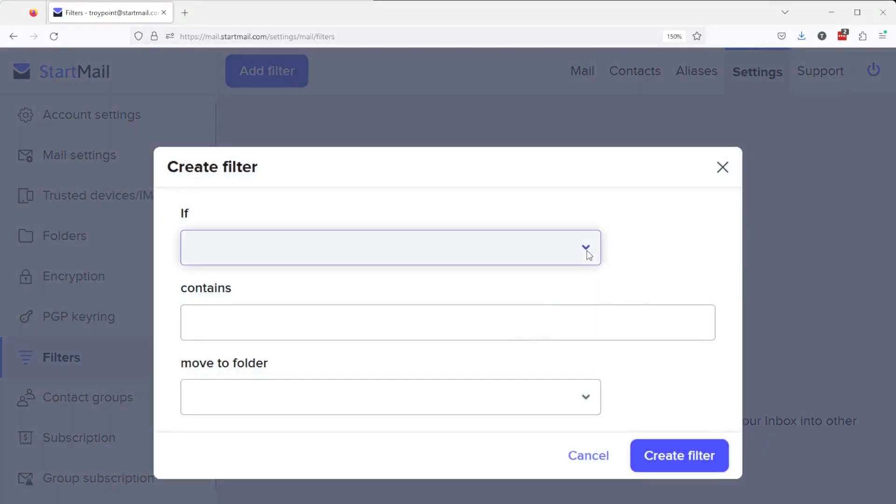
{"action": "left_click", "coordinate": [303, 327]}
{"action": "left_click", "coordinate": [251, 321]}
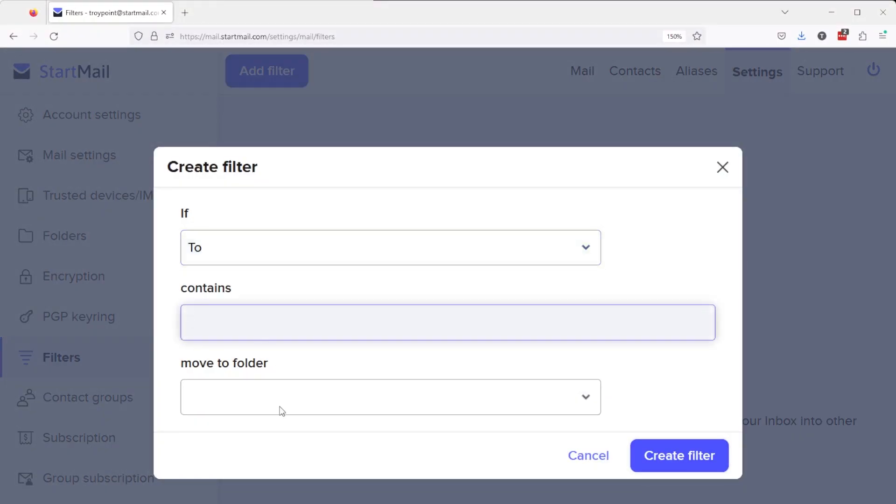
{"action": "key", "text": "ctrl+v"}
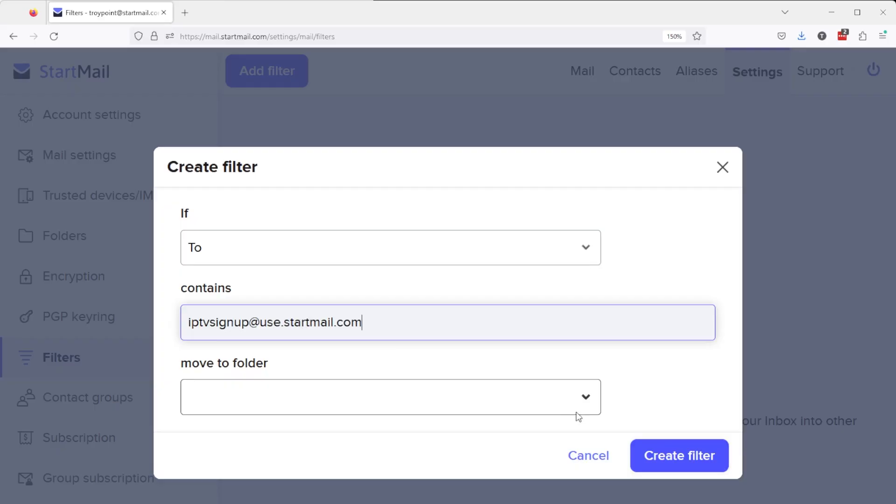
{"action": "left_click", "coordinate": [583, 400]}
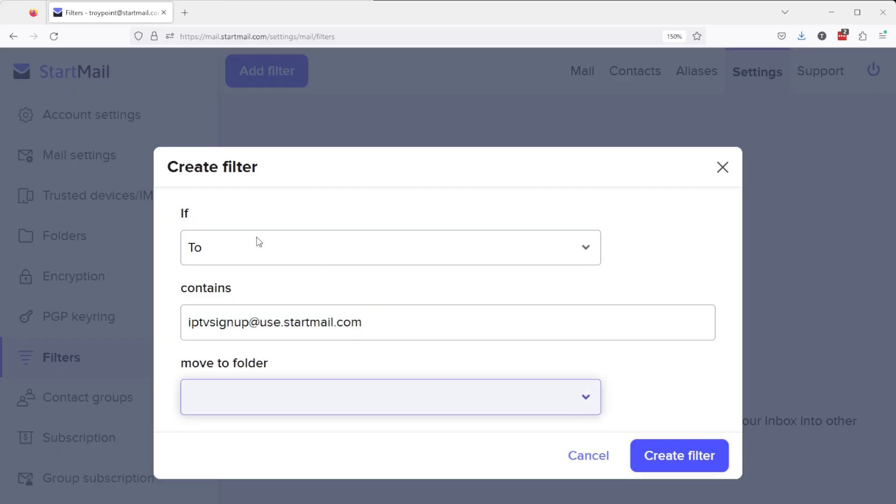
{"action": "key", "text": "Down"}
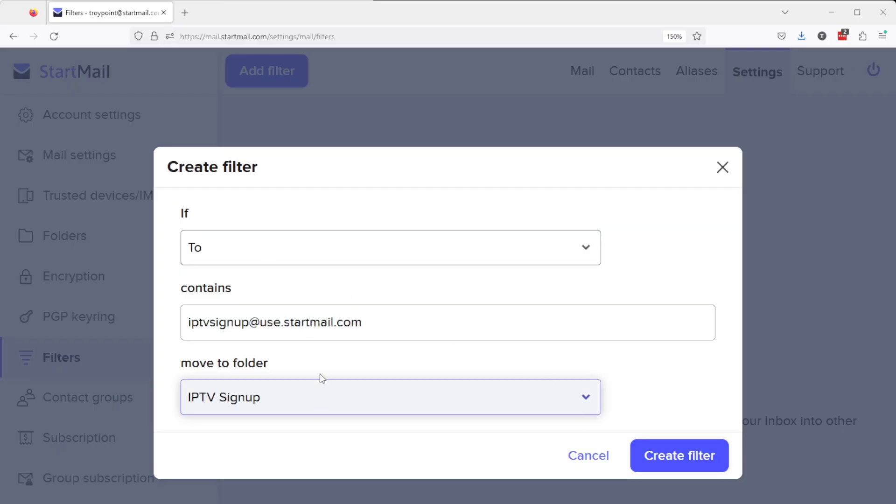
{"action": "left_click", "coordinate": [665, 456]}
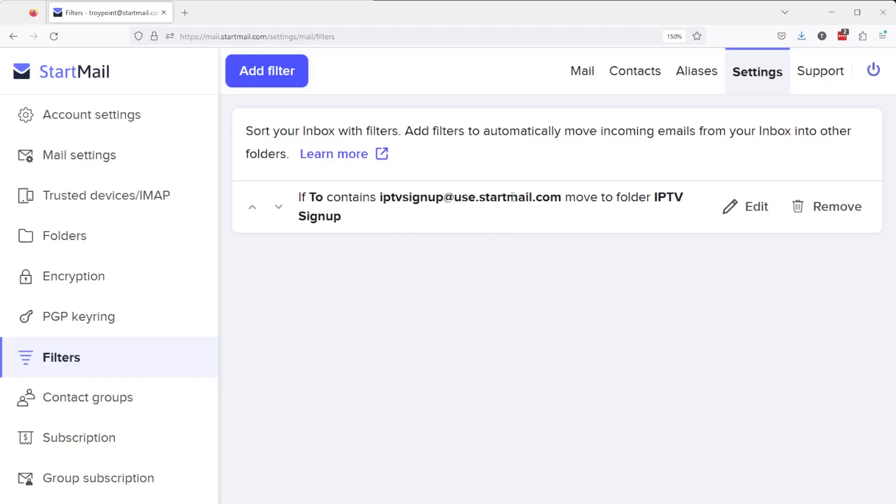
Step: Confirm the IPTV Signup folder is still empty, then return to Settings
{"action": "left_click", "coordinate": [83, 75]}
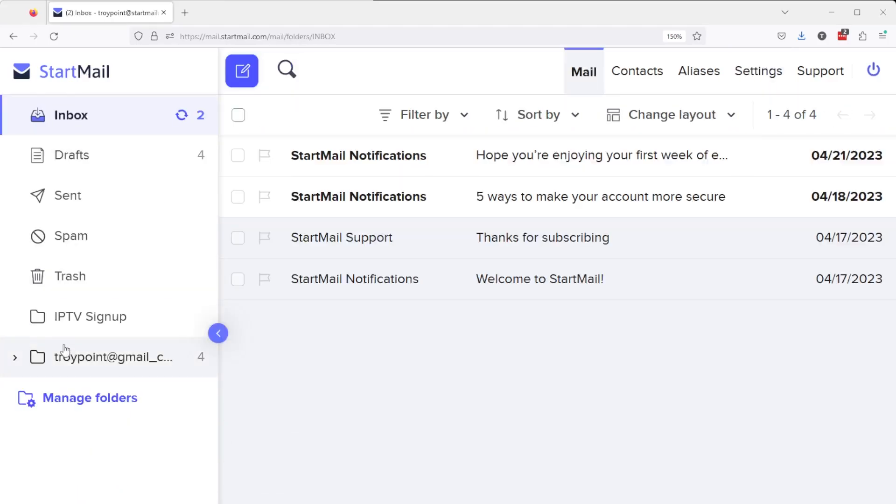
{"action": "left_click", "coordinate": [77, 321]}
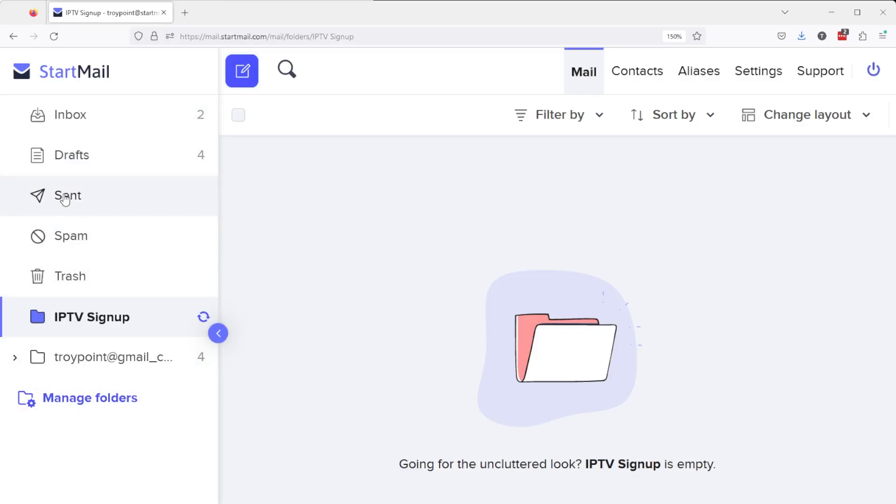
{"action": "left_click", "coordinate": [762, 77]}
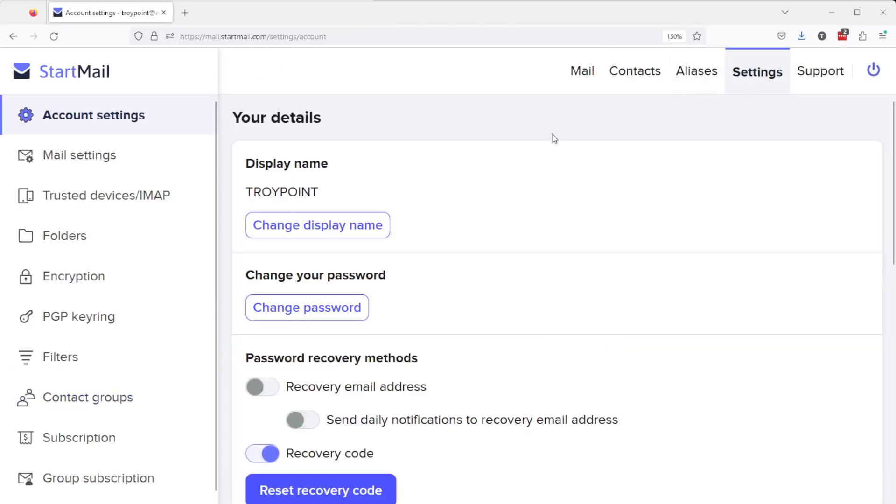
Step: Show the Trusted devices/IMAP settings page
{"action": "left_click", "coordinate": [86, 200]}
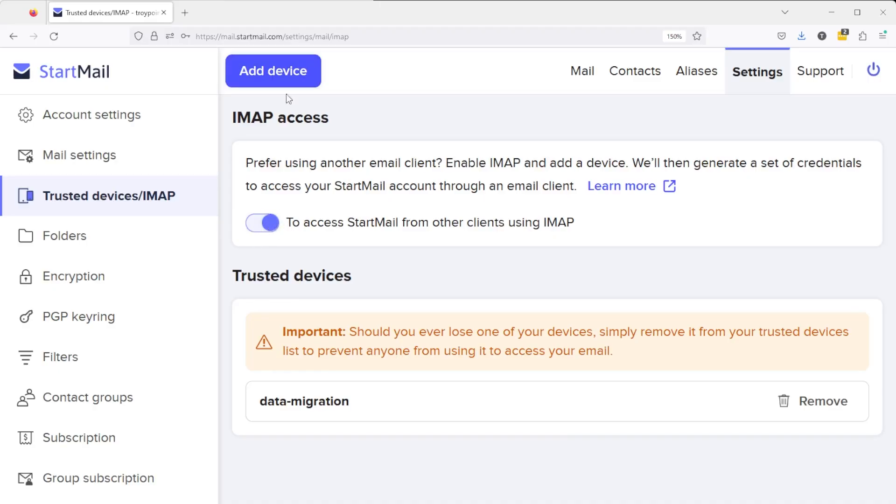
Step: Add a trusted device named 'Samsung Tablet', confirming with the account password
{"action": "left_click", "coordinate": [289, 76]}
{"action": "left_click", "coordinate": [295, 288]}
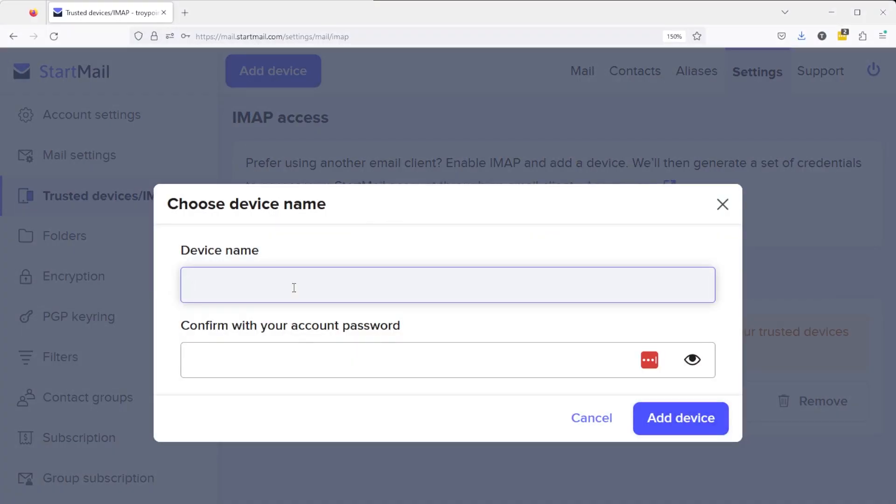
{"action": "type", "text": "Samsung Table"}
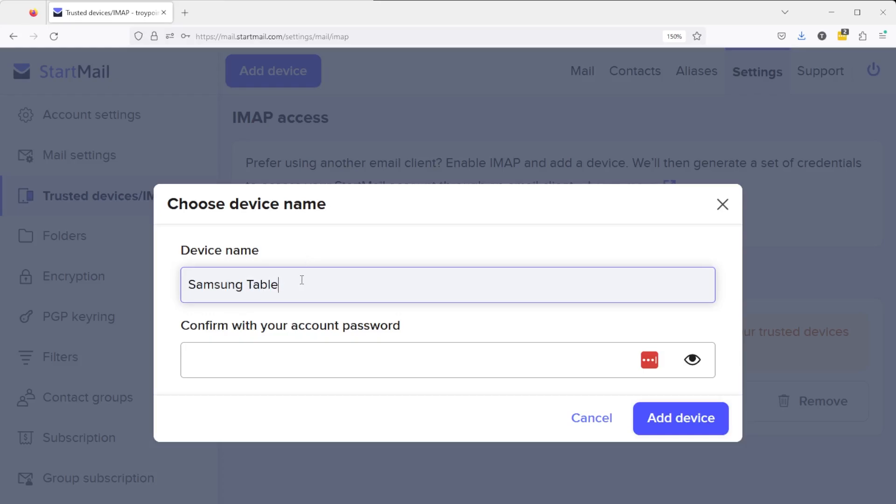
{"action": "type", "text": "t"}
{"action": "left_click", "coordinate": [253, 359]}
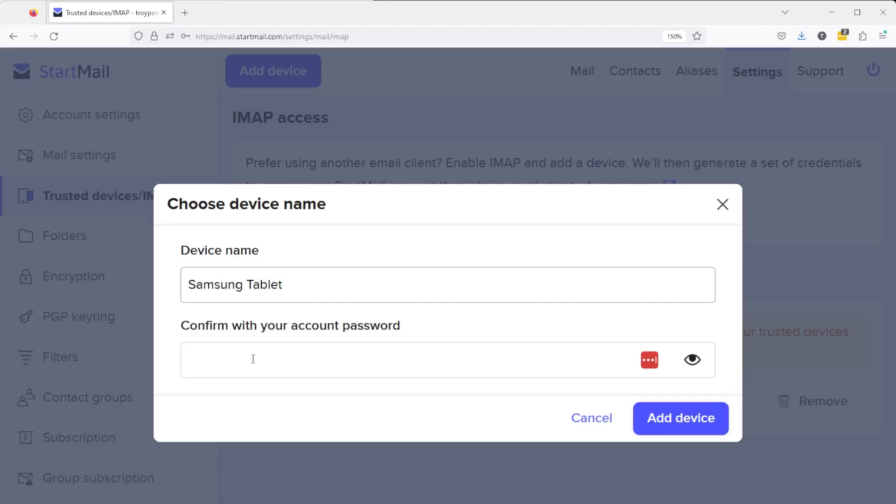
{"action": "left_click", "coordinate": [253, 359]}
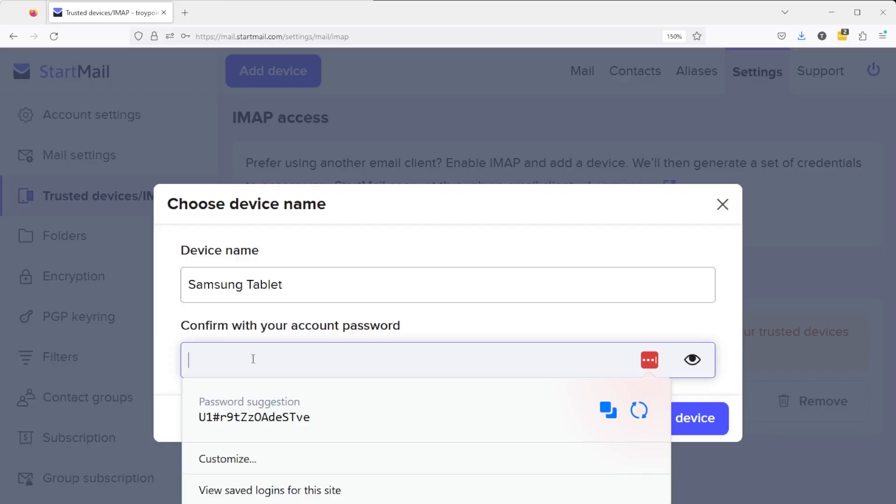
{"action": "left_click", "coordinate": [254, 411]}
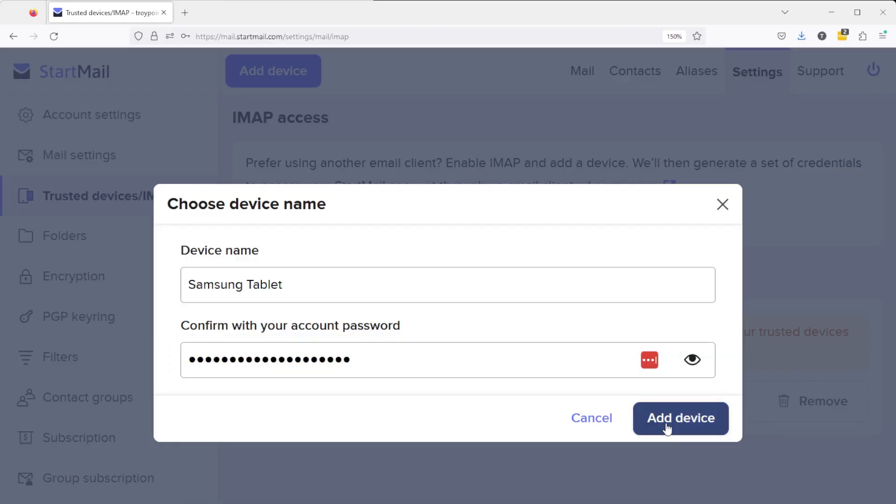
{"action": "left_click", "coordinate": [665, 423]}
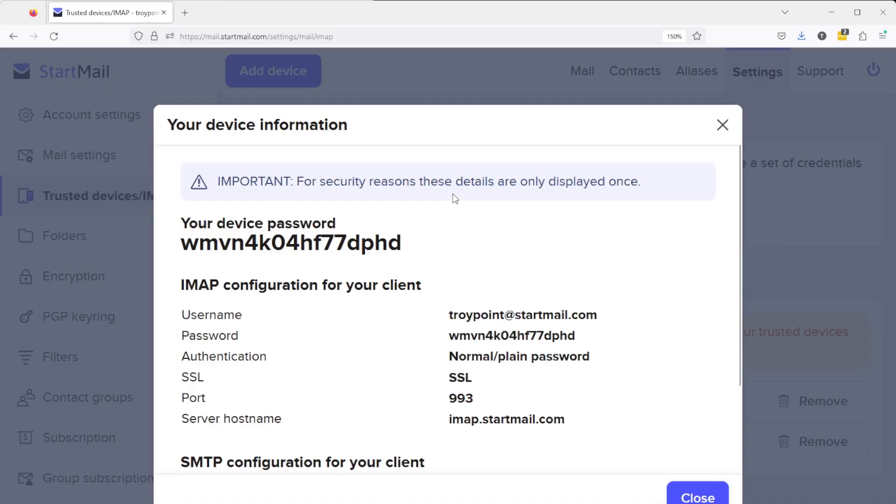
Step: Read the Samsung Tablet's IMAP and SMTP settings, then close the device information dialog
{"action": "scroll", "coordinate": [452, 194], "scroll_direction": "down", "scroll_amount": 5}
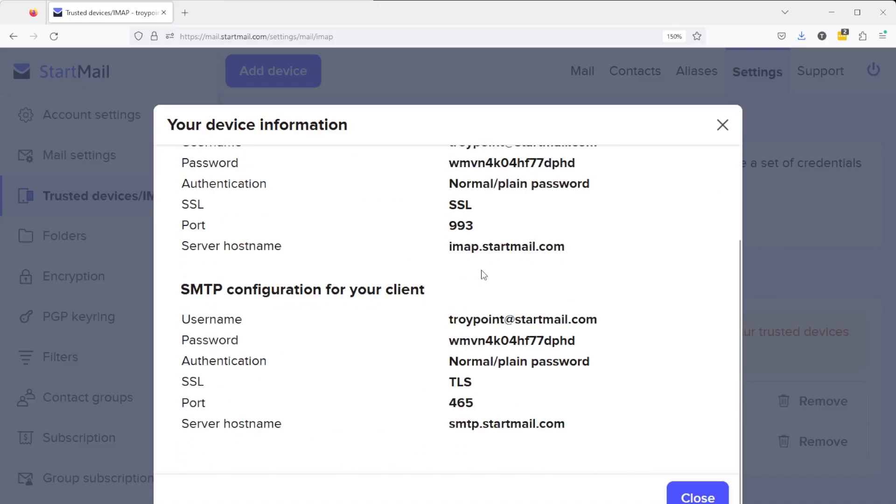
{"action": "scroll", "coordinate": [486, 317], "scroll_direction": "up", "scroll_amount": 5}
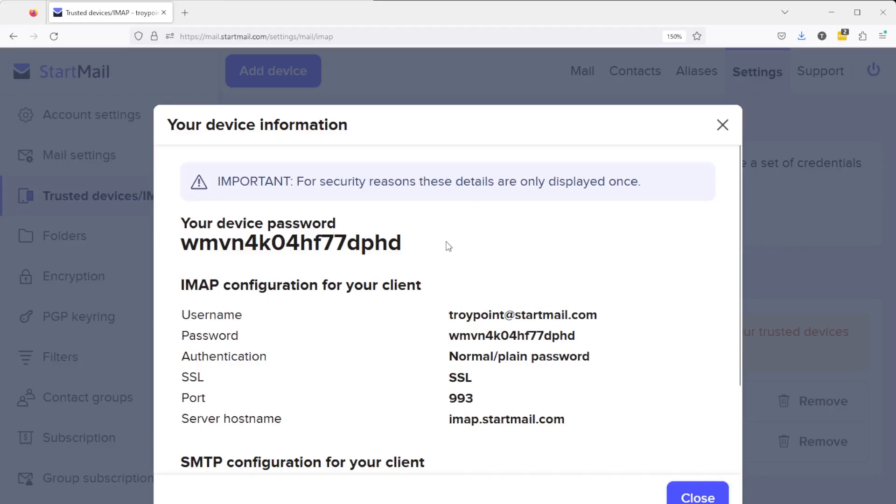
{"action": "scroll", "coordinate": [446, 246], "scroll_direction": "down", "scroll_amount": 4}
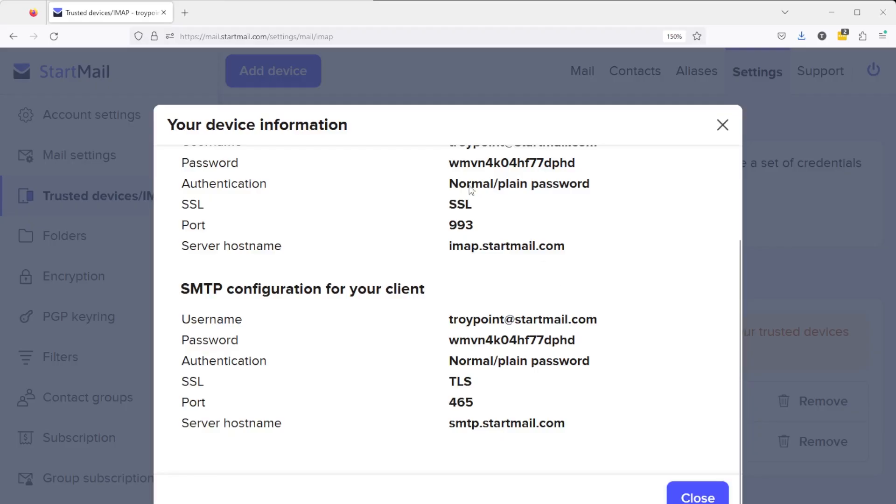
{"action": "left_click", "coordinate": [696, 498]}
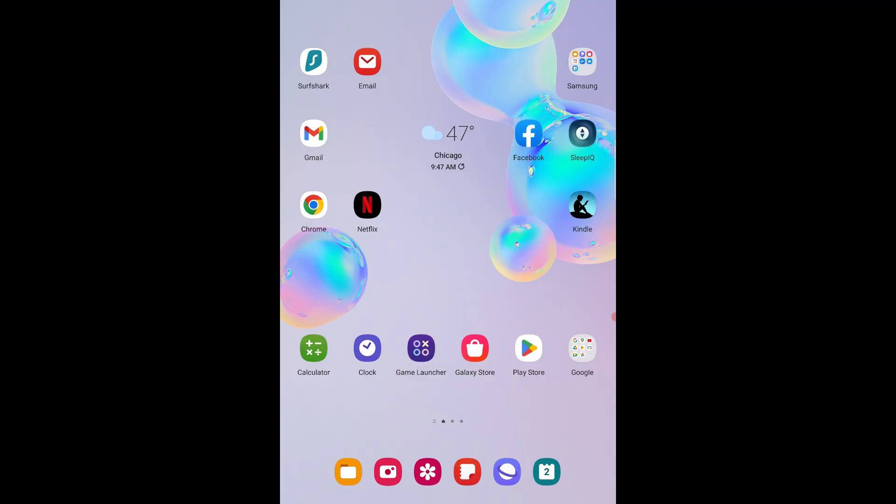
Step: Add the StartMail account to the tablet's Email app with its address and password, then go home
{"action": "left_click", "coordinate": [367, 61]}
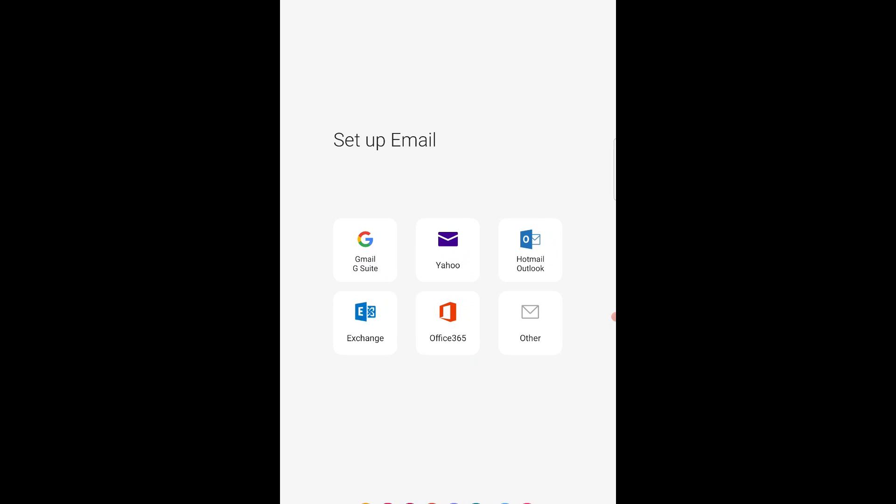
{"action": "left_click", "coordinate": [531, 322]}
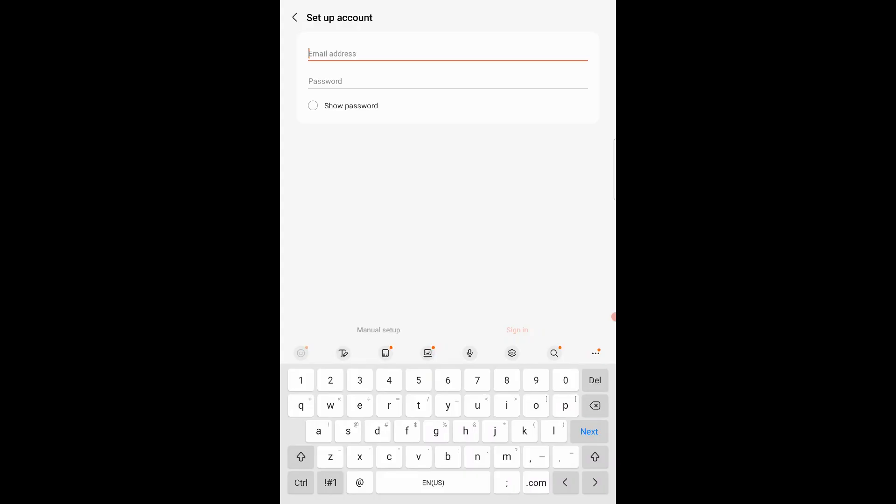
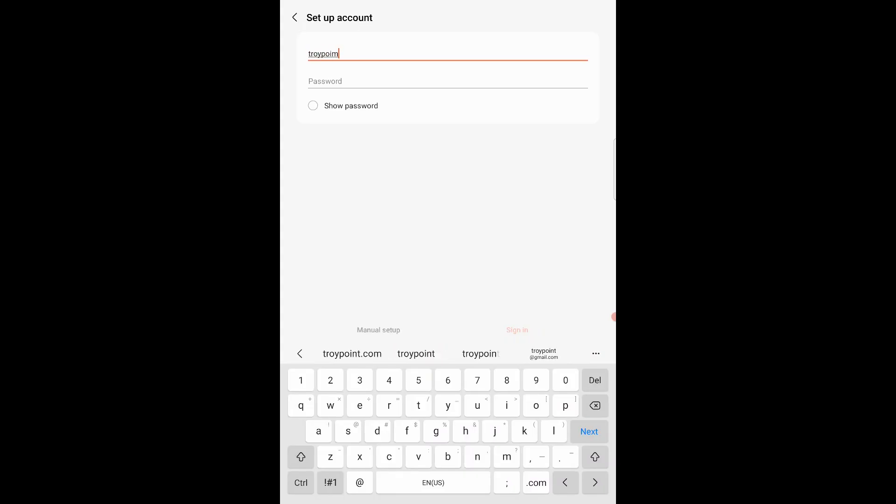
{"action": "key", "text": "Tab"}
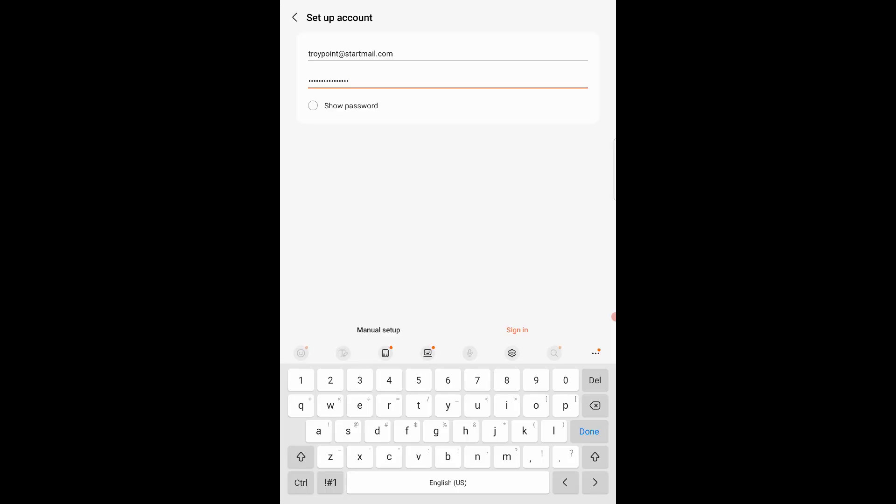
{"action": "left_click", "coordinate": [518, 330]}
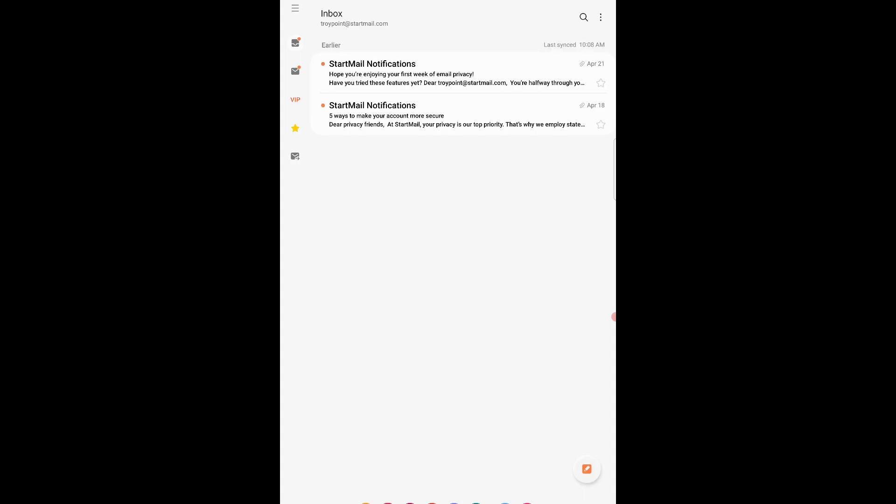
{"action": "key", "text": "Home"}
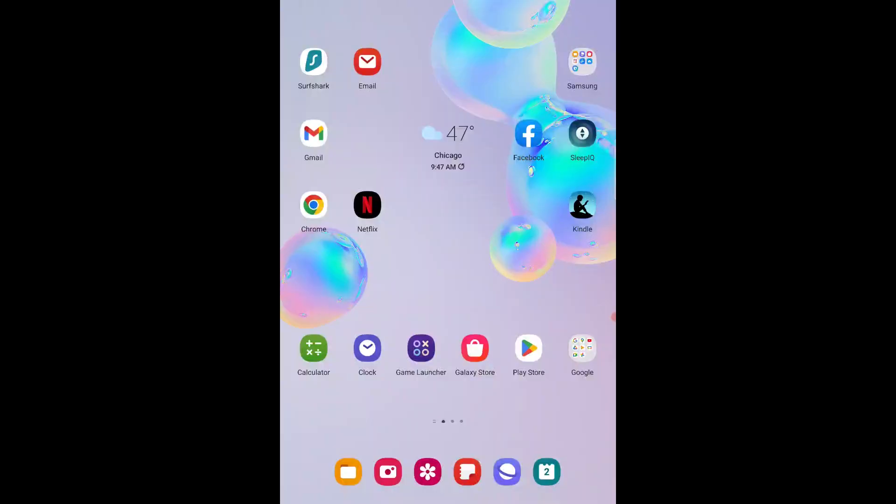
Step: Log in to startmail.com in the tablet browser with Remember my email address ticked
{"action": "left_click", "coordinate": [314, 204]}
{"action": "left_click", "coordinate": [462, 26]}
{"action": "type", "text": "st"}
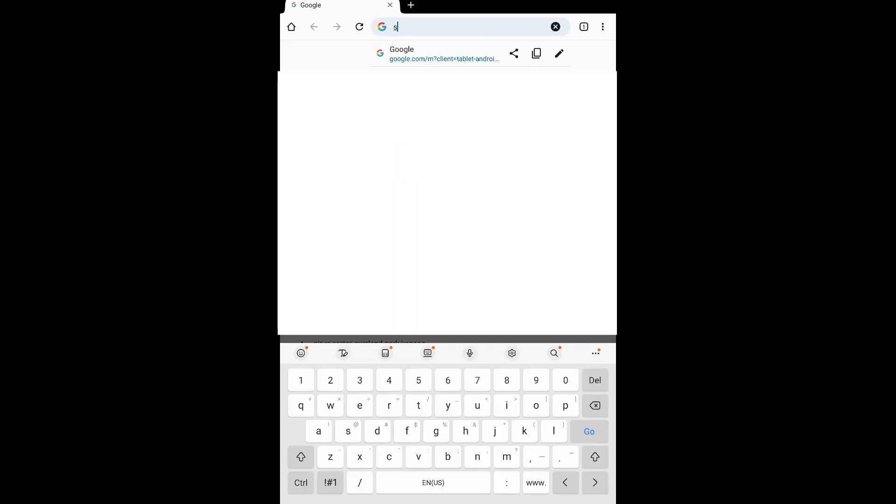
{"action": "type", "text": "artmail.com"}
{"action": "key", "text": "Return"}
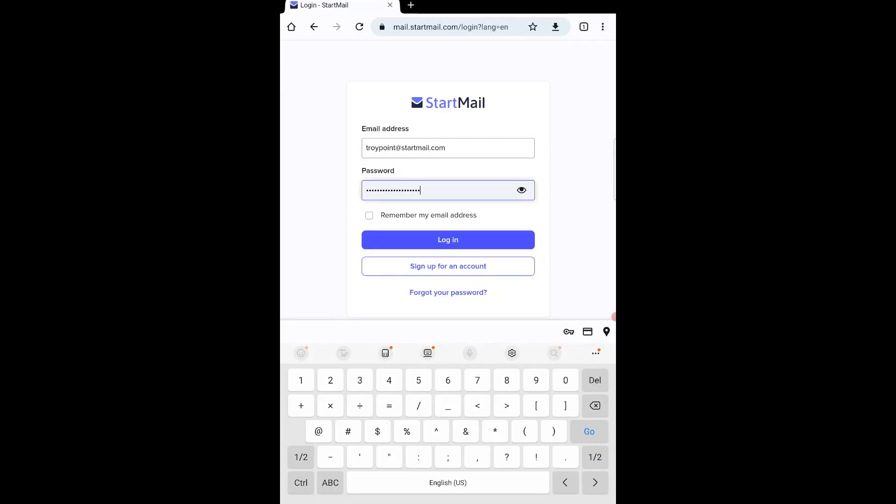
{"action": "left_click", "coordinate": [369, 215]}
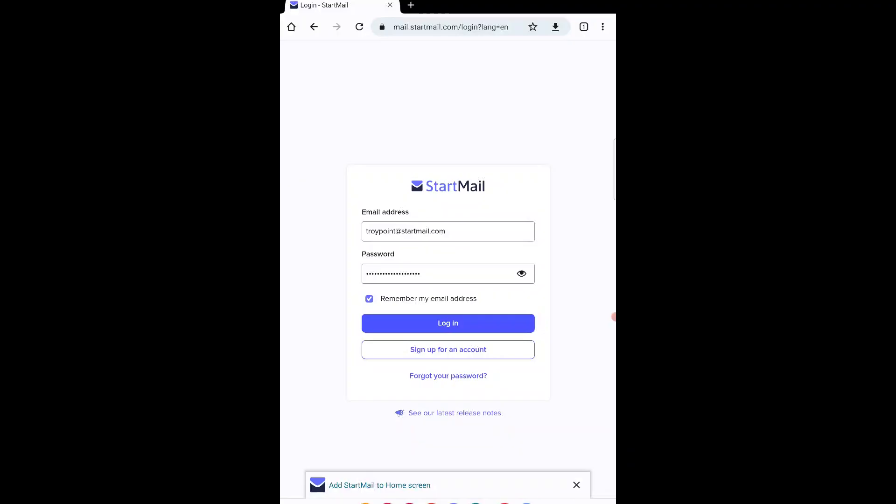
{"action": "left_click", "coordinate": [448, 323]}
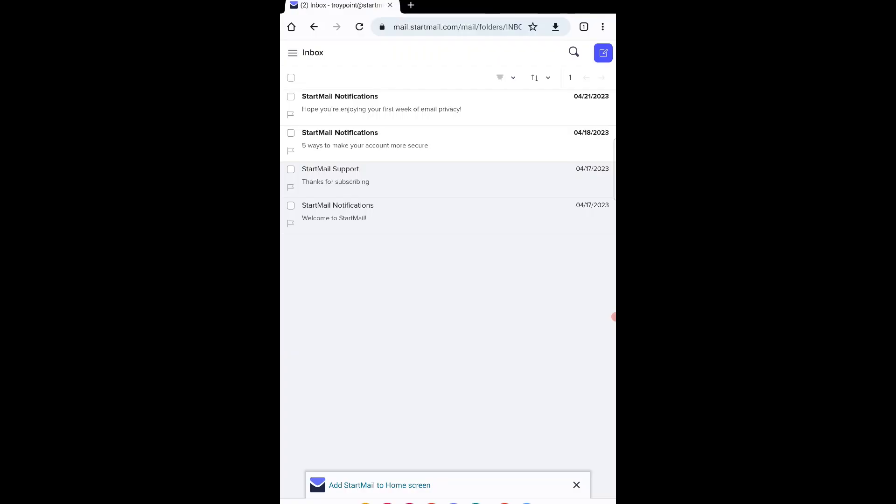
Step: Install StartMail as a tablet web app and place its icon on the home screen beside Email
{"action": "left_click", "coordinate": [602, 27]}
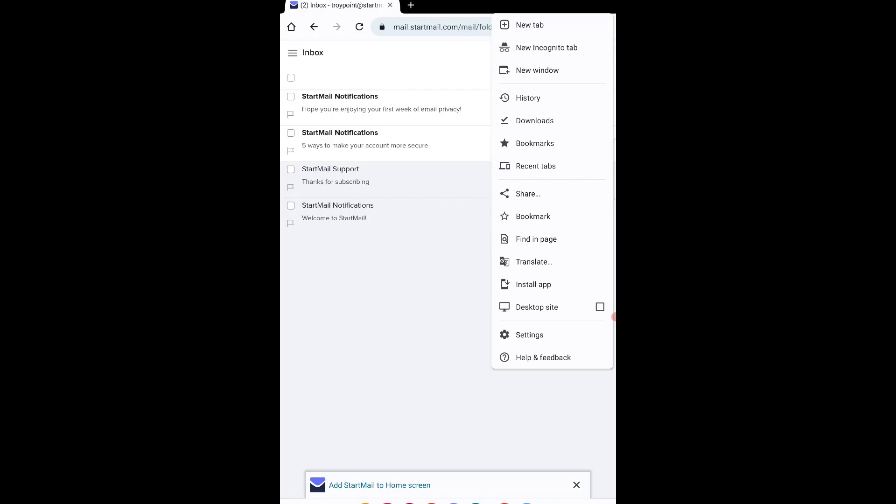
{"action": "key", "text": "Escape"}
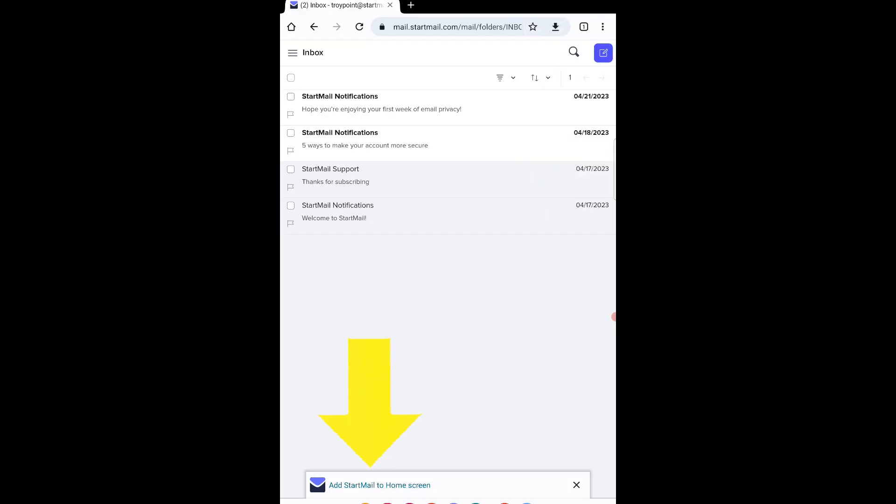
{"action": "left_click", "coordinate": [380, 485]}
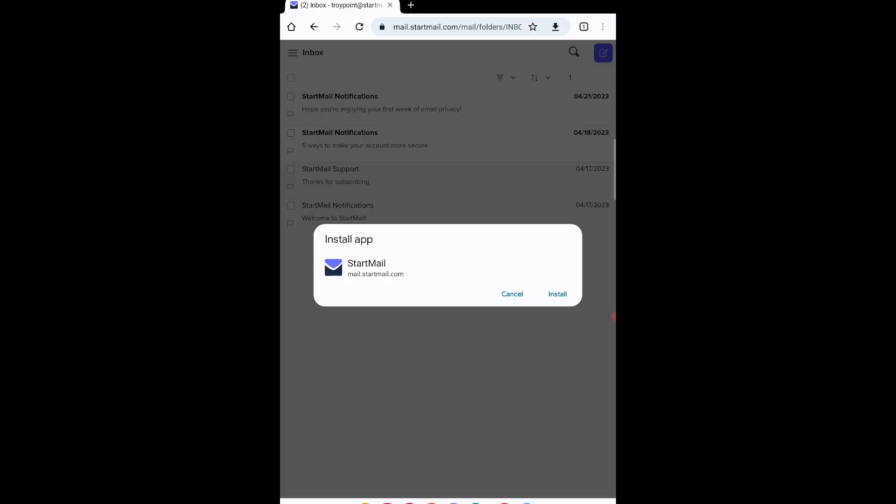
{"action": "left_click", "coordinate": [557, 294]}
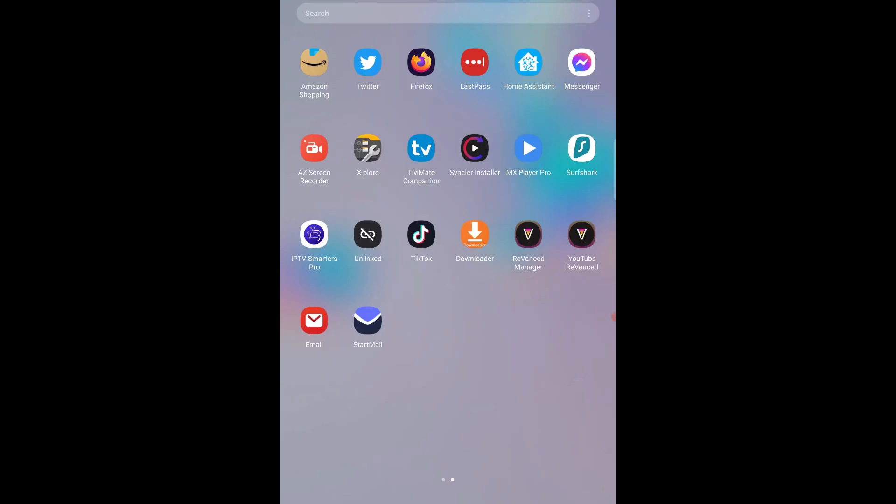
{"action": "left_click_drag", "start_coordinate": [368, 321], "coordinate": [421, 62]}
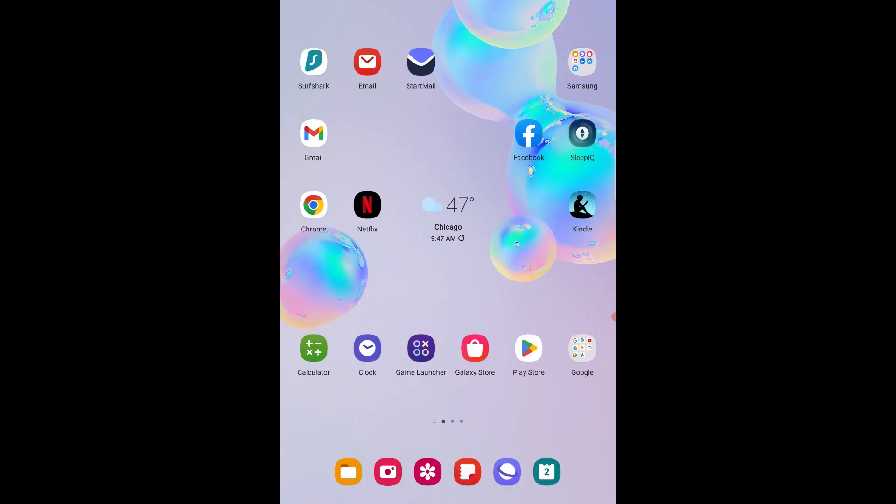
Step: Launch the installed StartMail app from its home-screen icon and show the mail folder list
{"action": "left_click", "coordinate": [422, 61]}
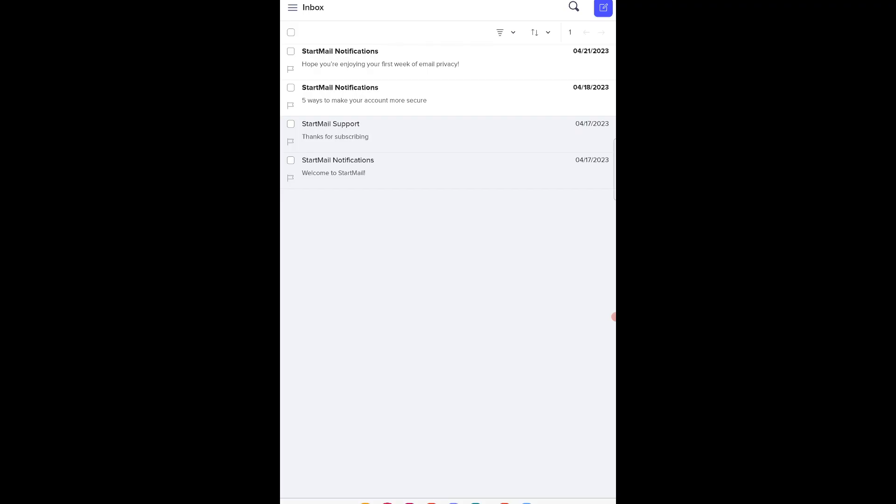
{"action": "left_click", "coordinate": [292, 7]}
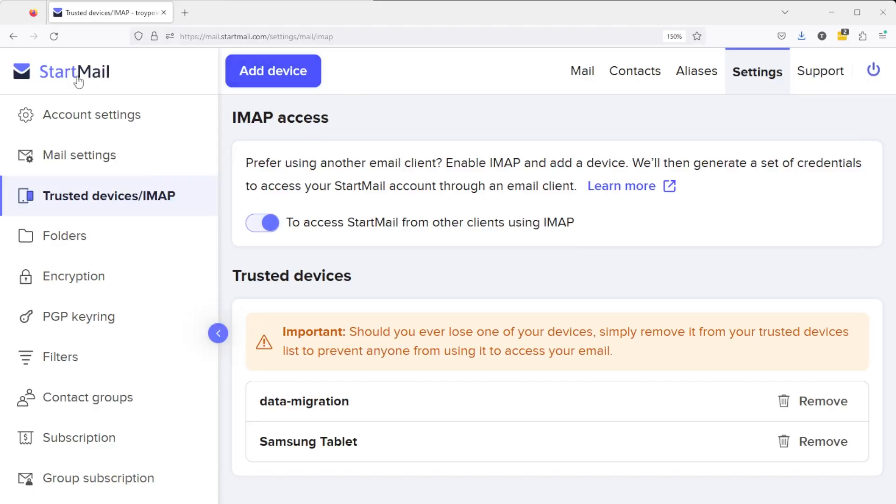
Step: Return to the StartMail inbox via the logo and start a new blank email
{"action": "left_click", "coordinate": [78, 82]}
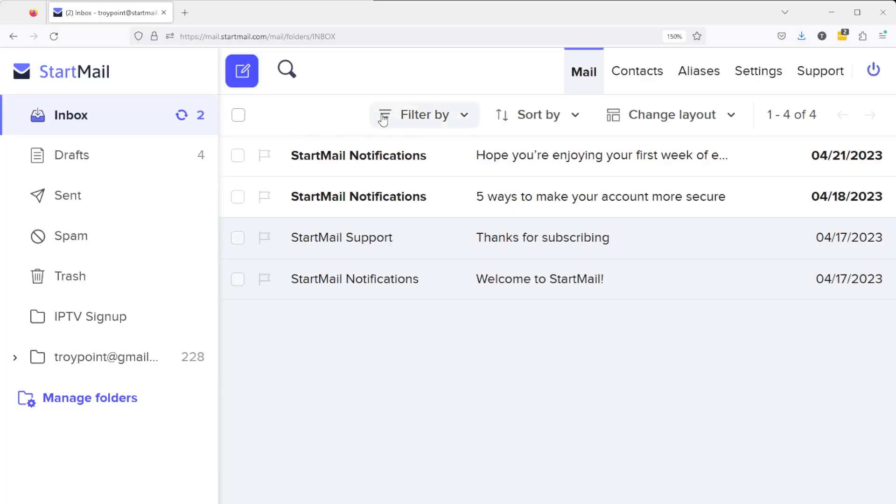
{"action": "left_click", "coordinate": [240, 73]}
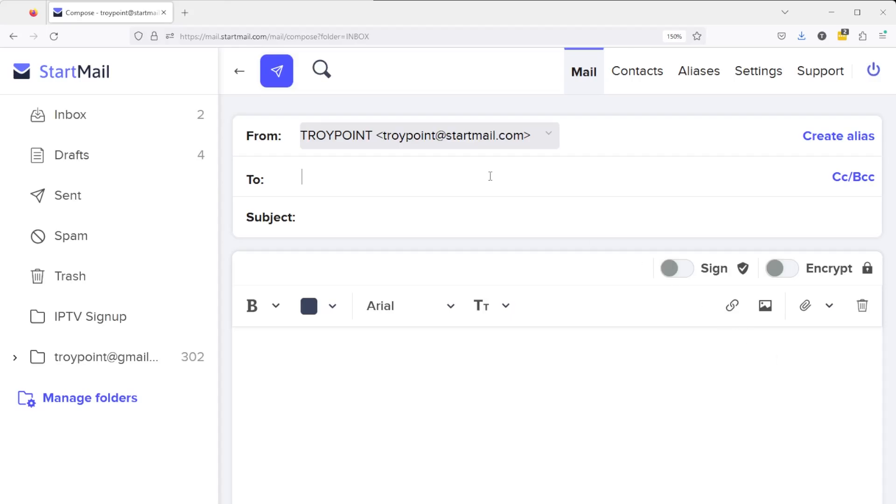
Step: Address the draft to the suggested Gmail contact with subject 'PGP Test', body 'Test', and encryption on
{"action": "left_click", "coordinate": [315, 216]}
{"action": "left_click", "coordinate": [315, 224]}
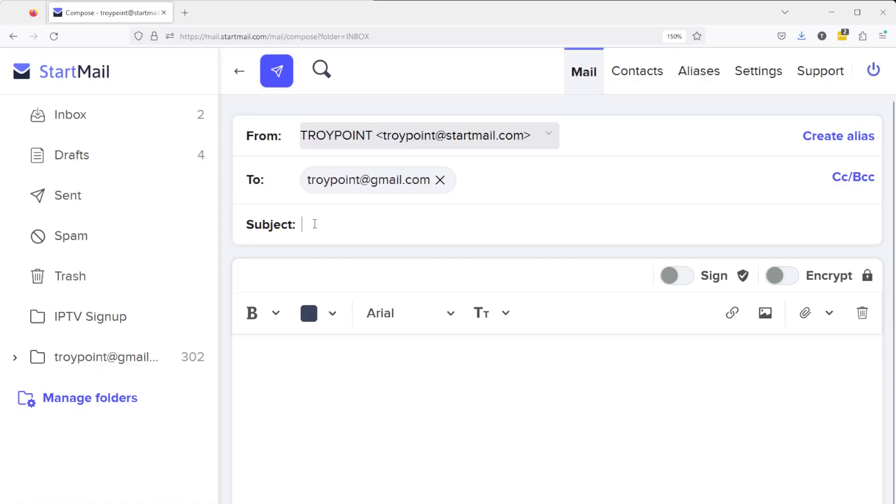
{"action": "type", "text": "PGP T"}
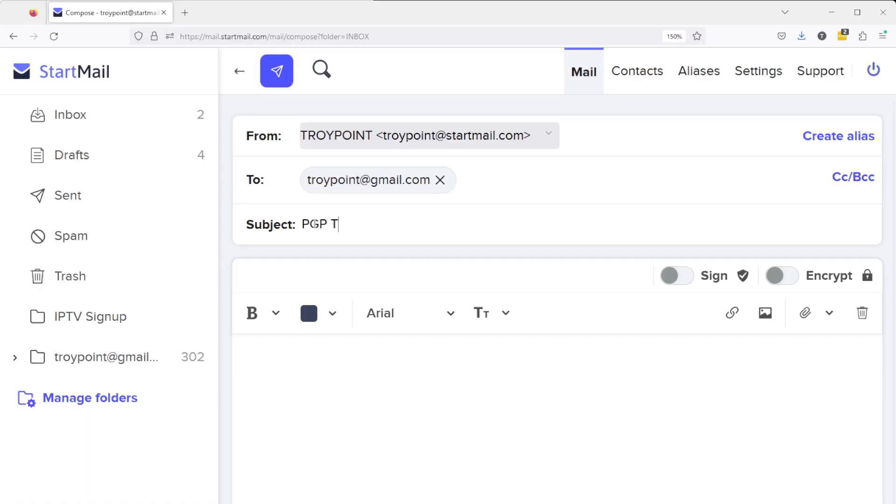
{"action": "type", "text": "est"}
{"action": "left_click", "coordinate": [309, 357]}
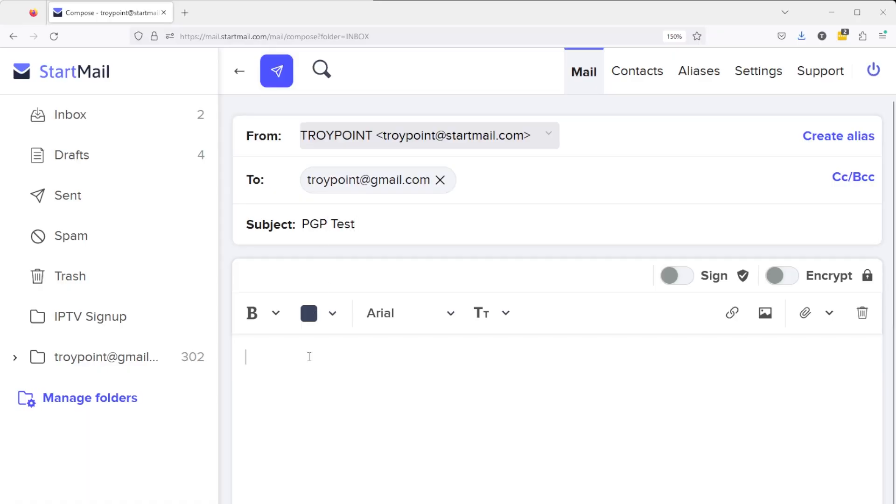
{"action": "type", "text": "Test"}
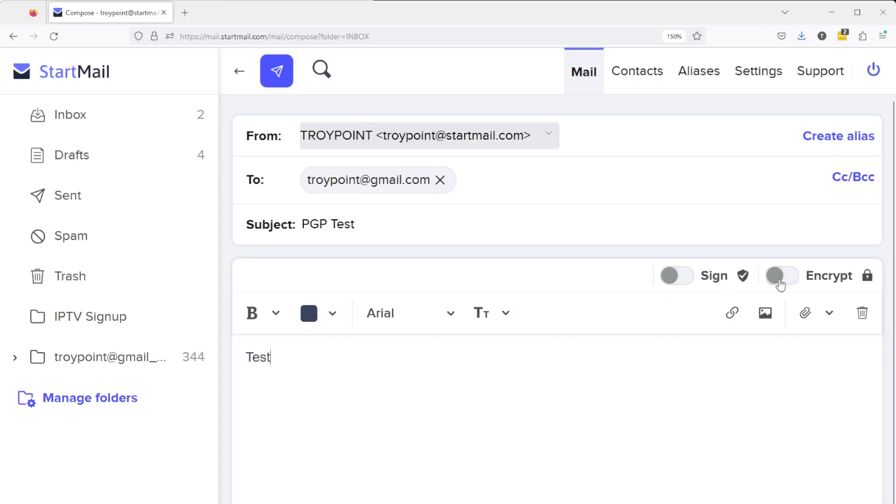
{"action": "left_click", "coordinate": [782, 276]}
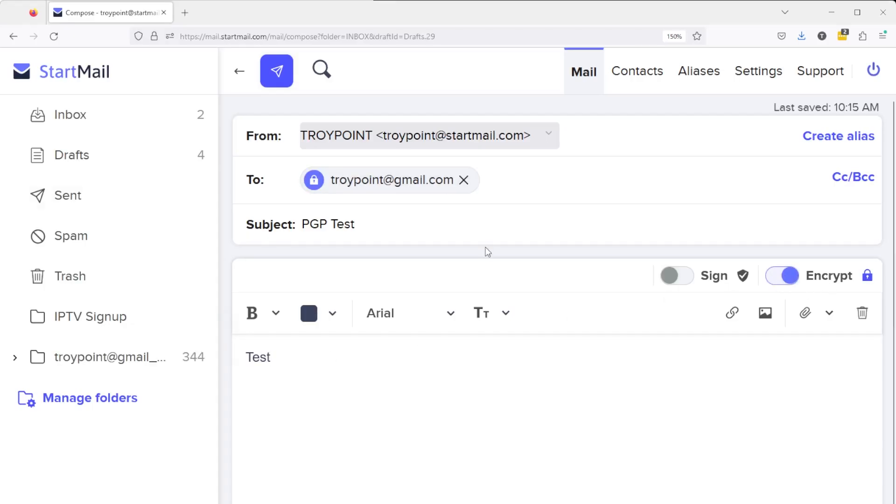
Step: Send the PGP Test email encrypted with the pre-filled generated password
{"action": "left_click", "coordinate": [278, 72]}
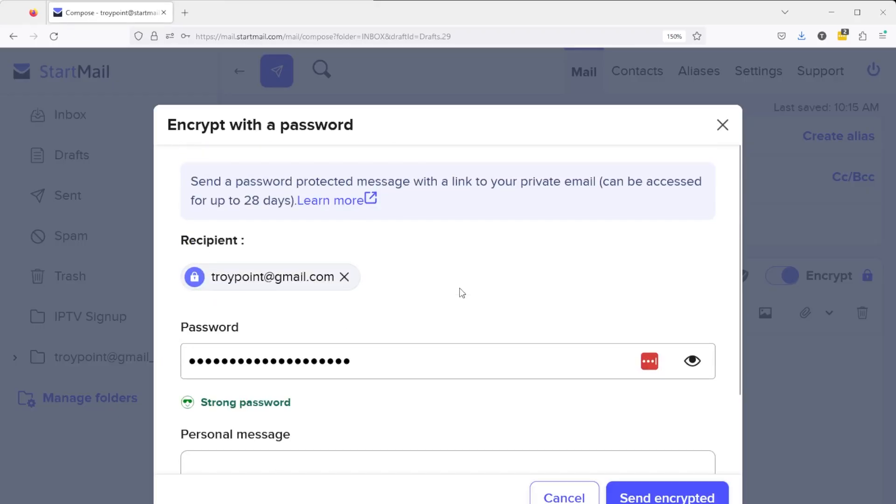
{"action": "scroll", "coordinate": [462, 293], "scroll_direction": "down", "scroll_amount": 2}
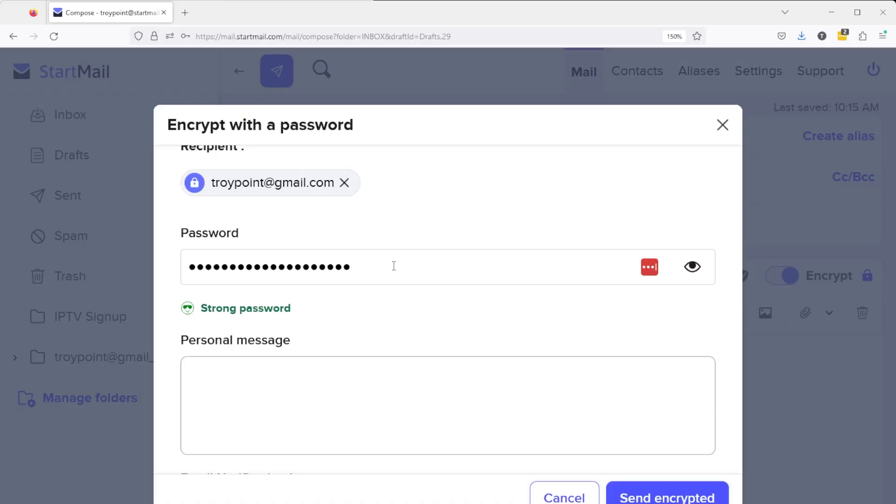
{"action": "left_click", "coordinate": [652, 499]}
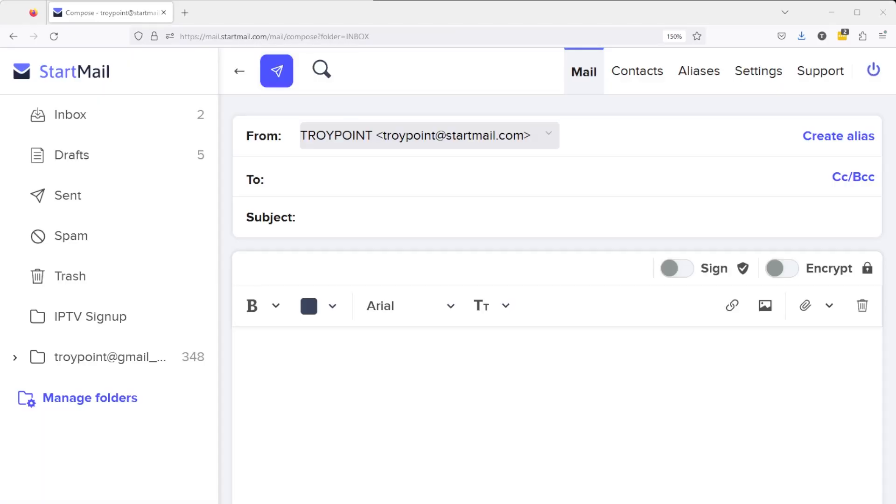